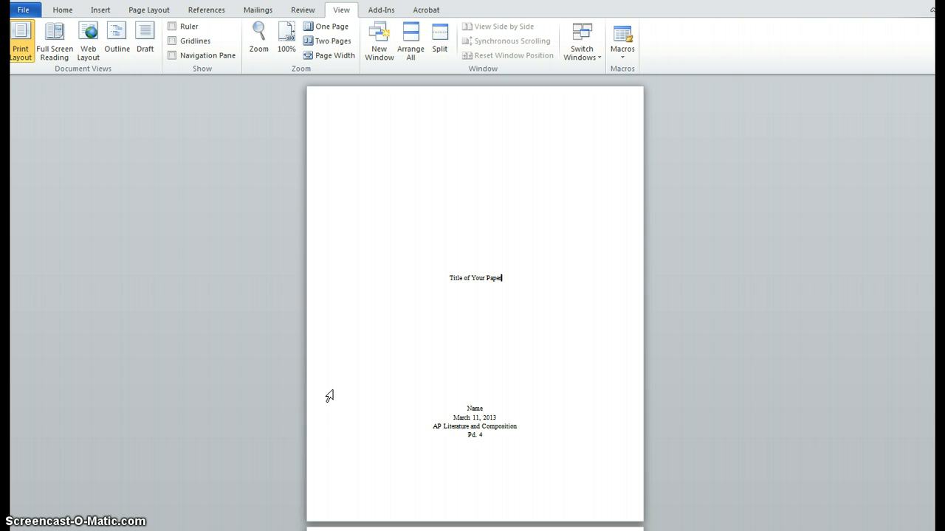
Look through the title page, abstract and outline pages up to the start of the essay body.
left_click(331, 374)
left_click(379, 423)
left_click(481, 367)
scroll(480, 368, "down", 4)
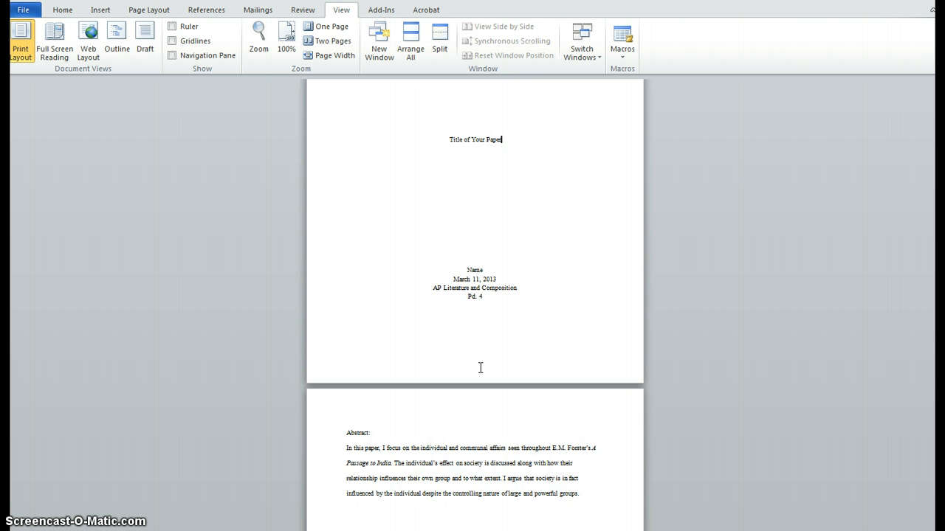
scroll(480, 367, "down", 11)
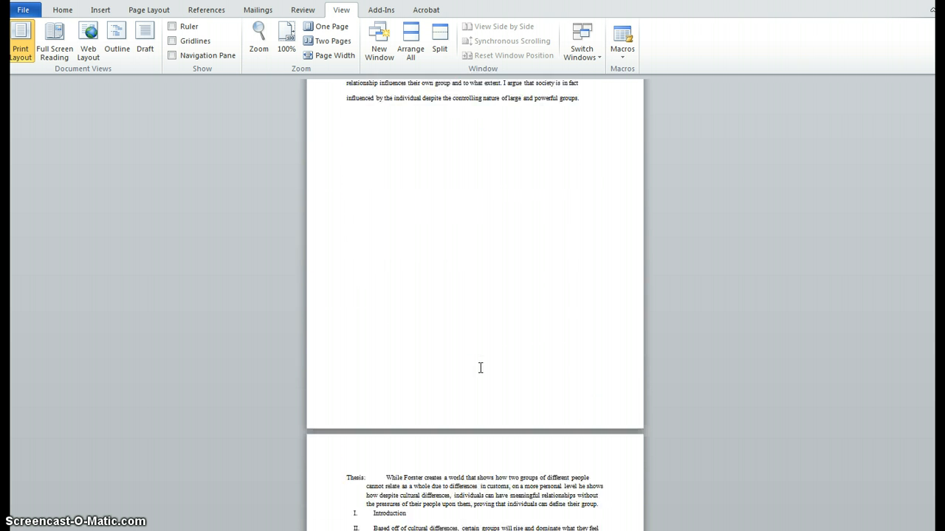
scroll(480, 368, "down", 8)
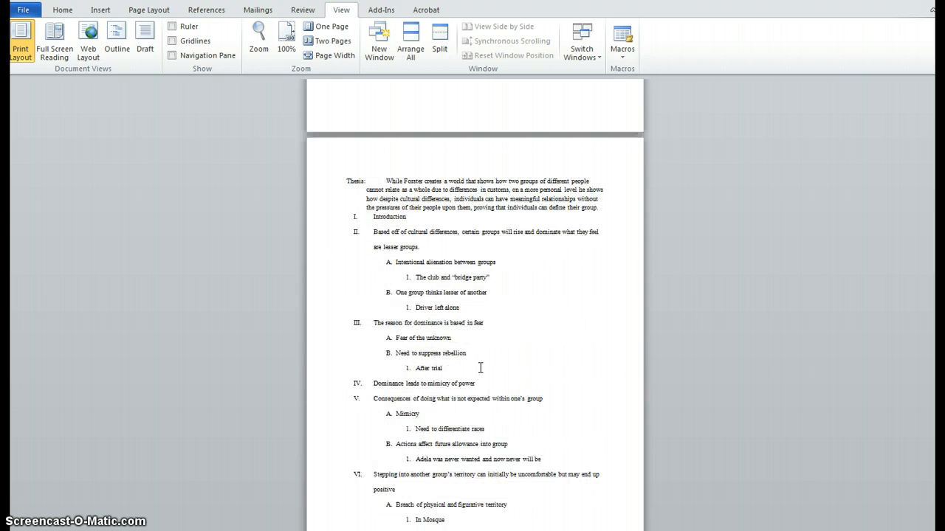
scroll(480, 367, "down", 12)
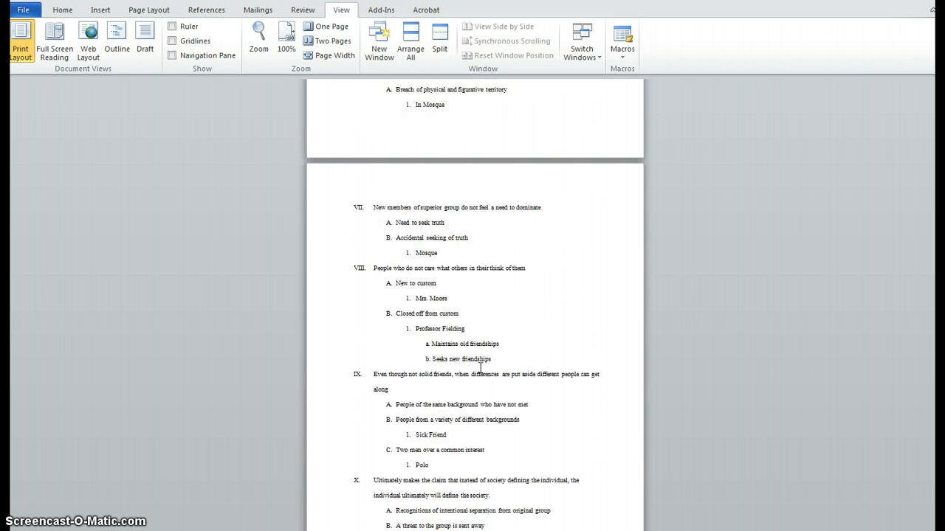
scroll(481, 367, "down", 7)
Insert a Next Page section break directly before the essay's first body paragraph, "Within the first few pages of his novel".
left_click(426, 393)
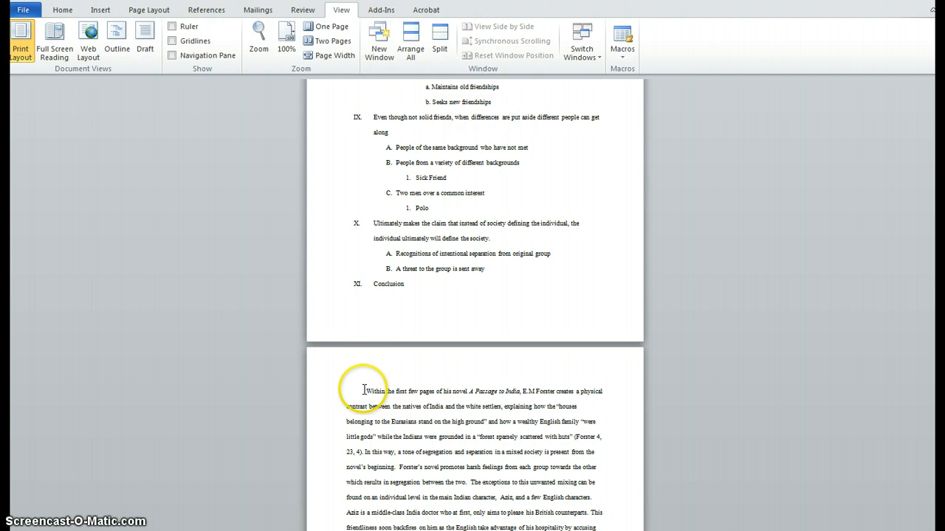
left_click(364, 389)
left_click(381, 279)
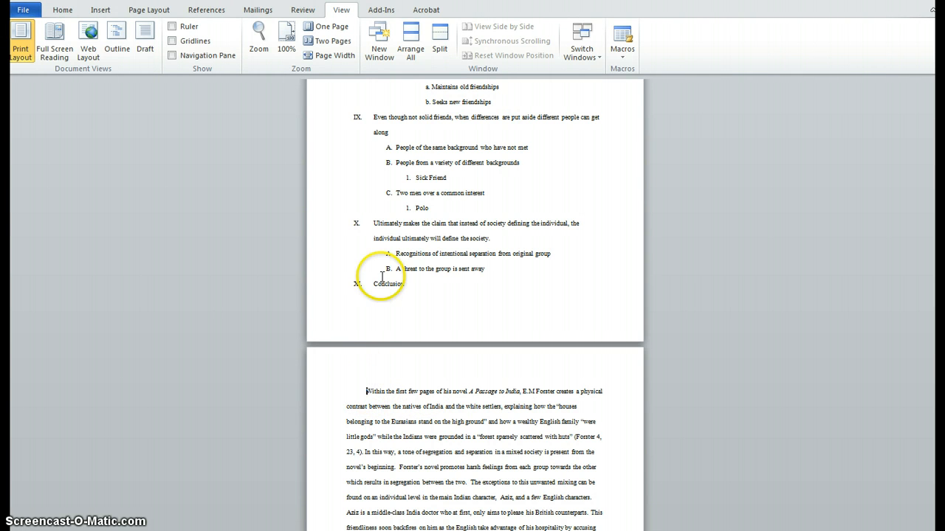
left_click(381, 146)
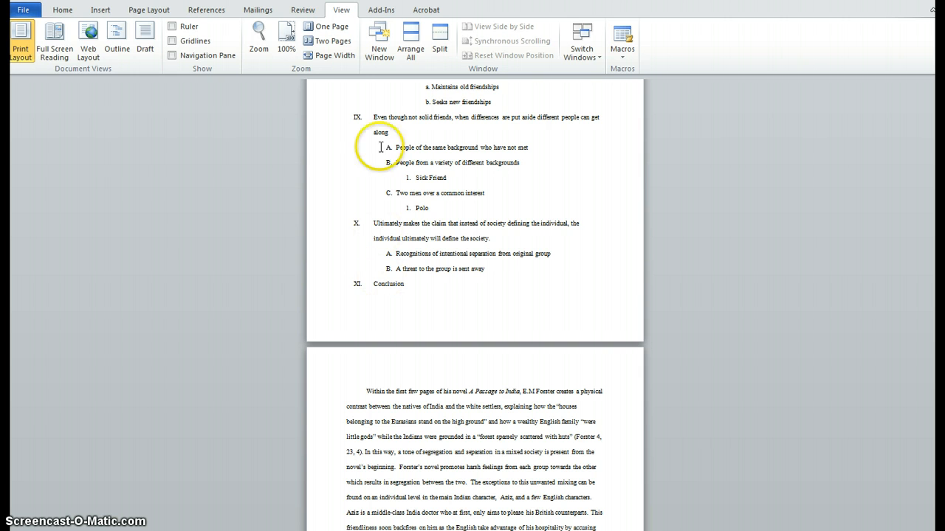
left_click(150, 10)
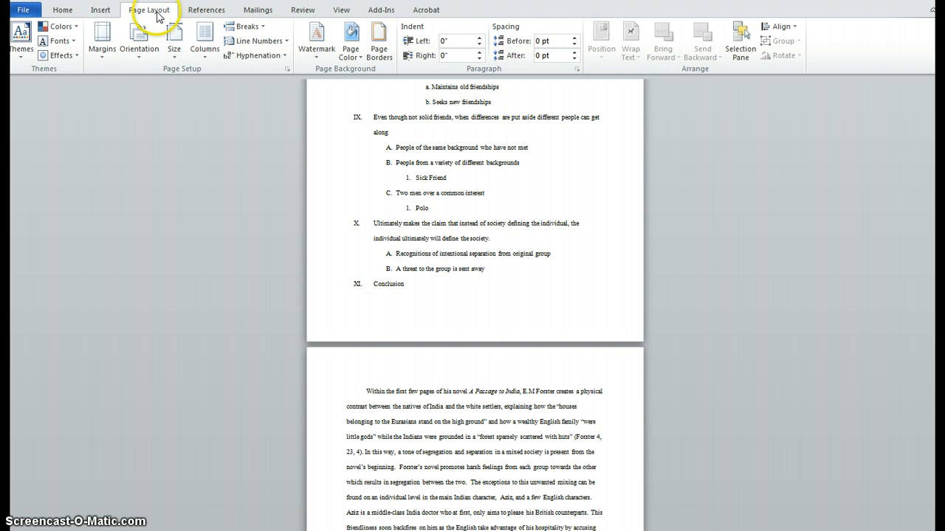
left_click(260, 27)
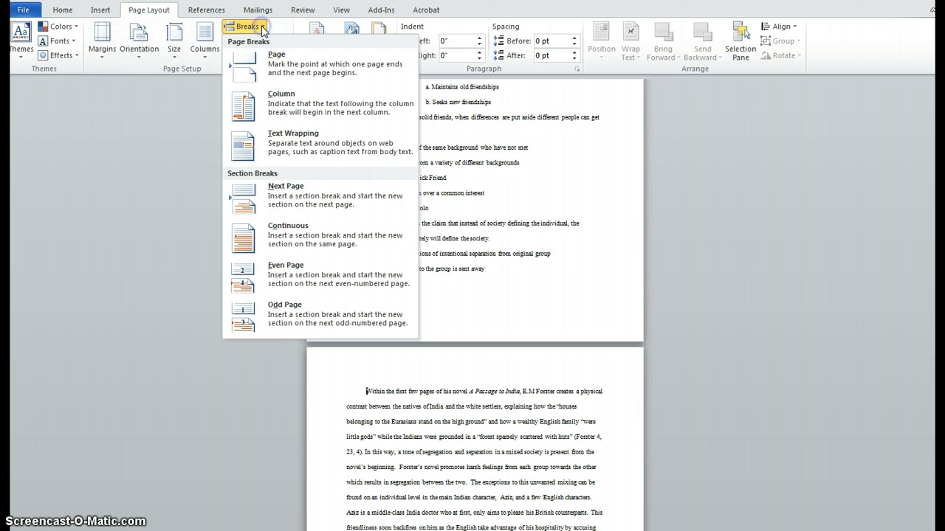
left_click(281, 196)
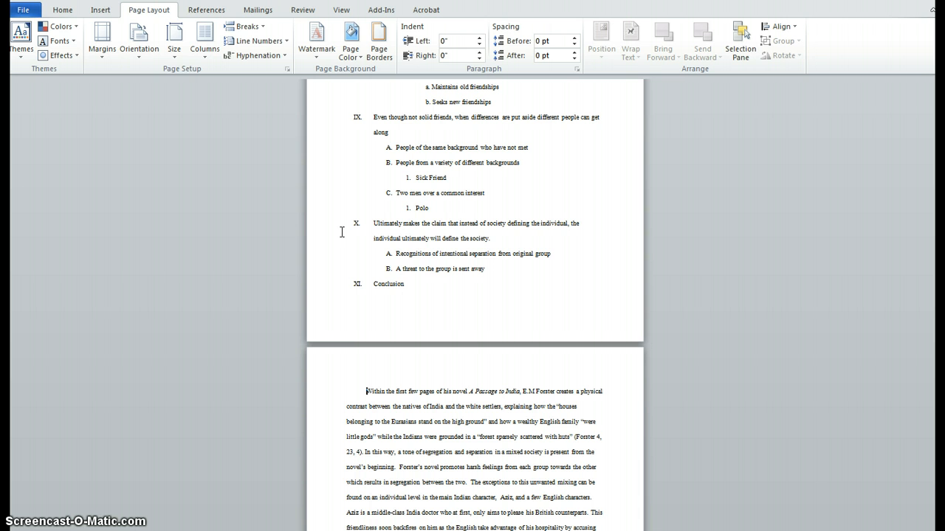
Check the section break in Draft view and examine the pages between the outline and the essay body in Print Layout.
left_click(341, 14)
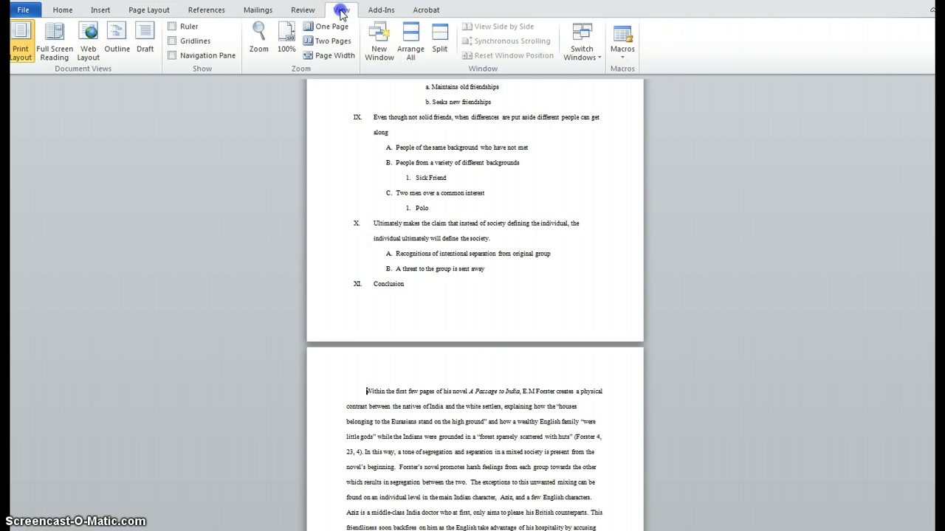
left_click(146, 39)
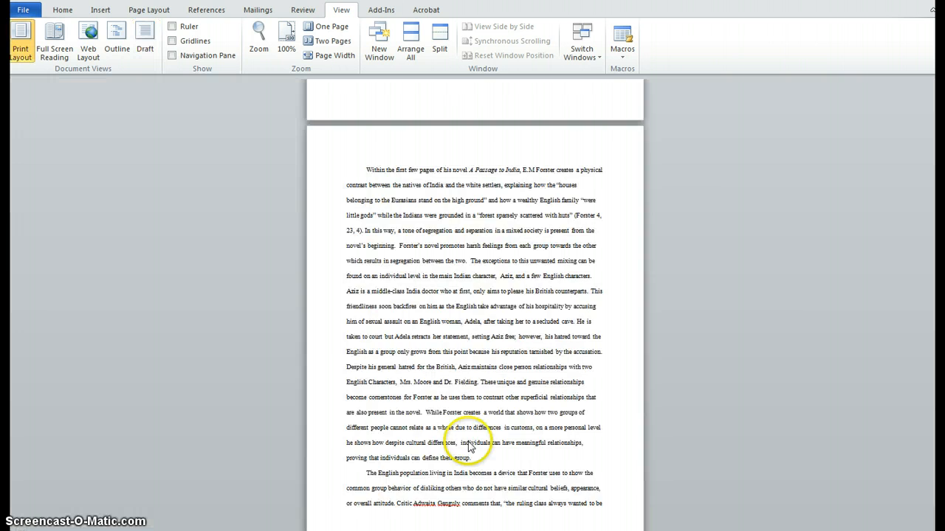
scroll(469, 443, "up", 12)
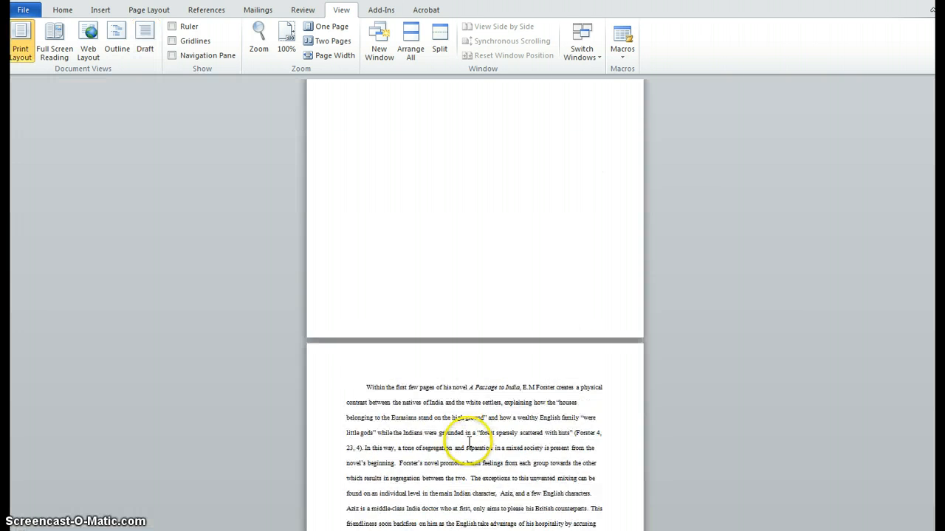
scroll(468, 443, "up", 3)
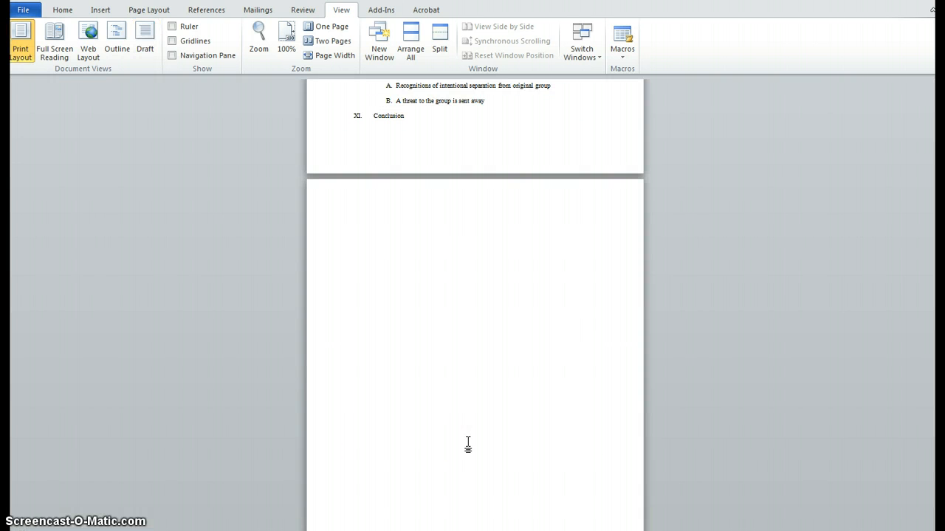
scroll(467, 443, "down", 4)
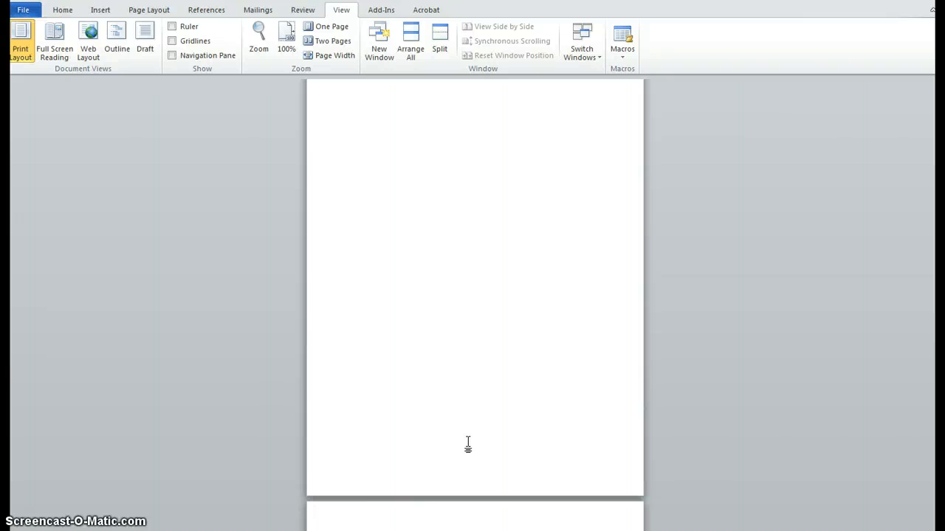
scroll(468, 443, "down", 4)
left_click(462, 441)
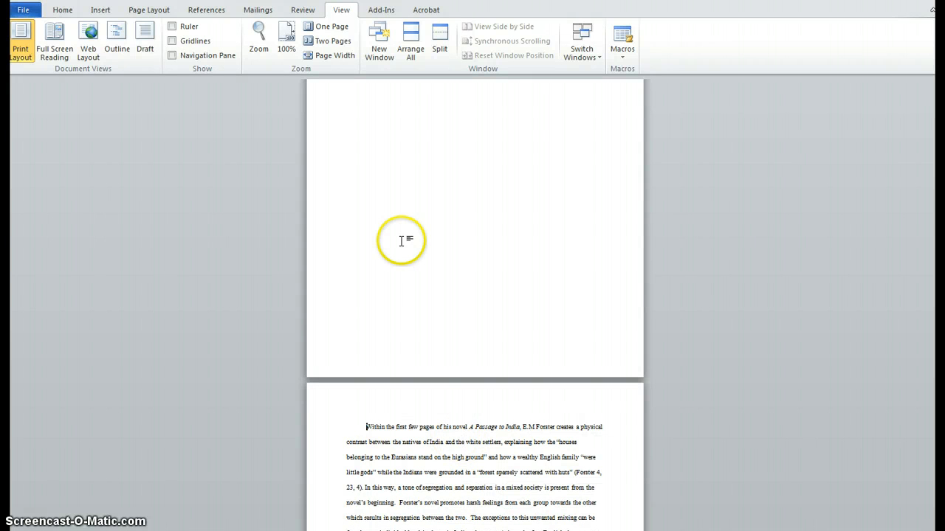
Display the document in Draft view with paragraph marks and hidden formatting symbols shown around the section break.
left_click(144, 41)
scroll(448, 290, "up", 4)
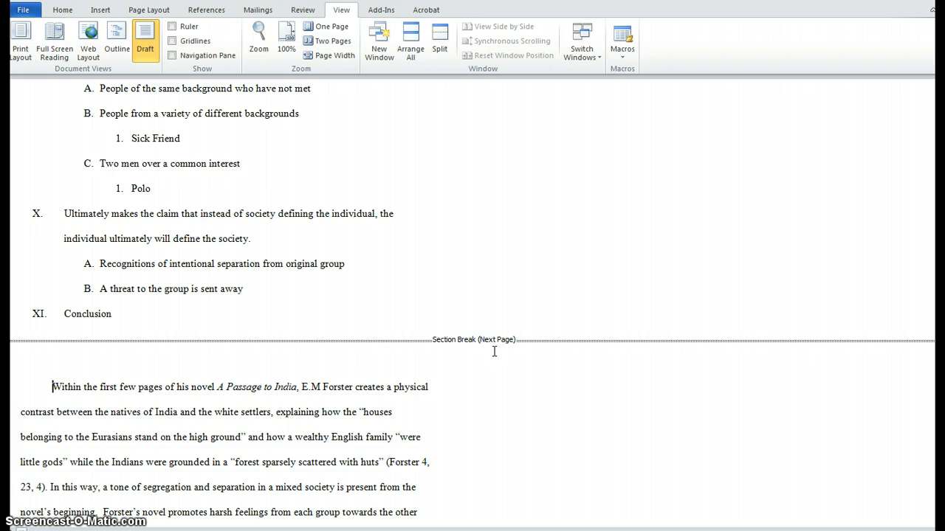
left_click(64, 11)
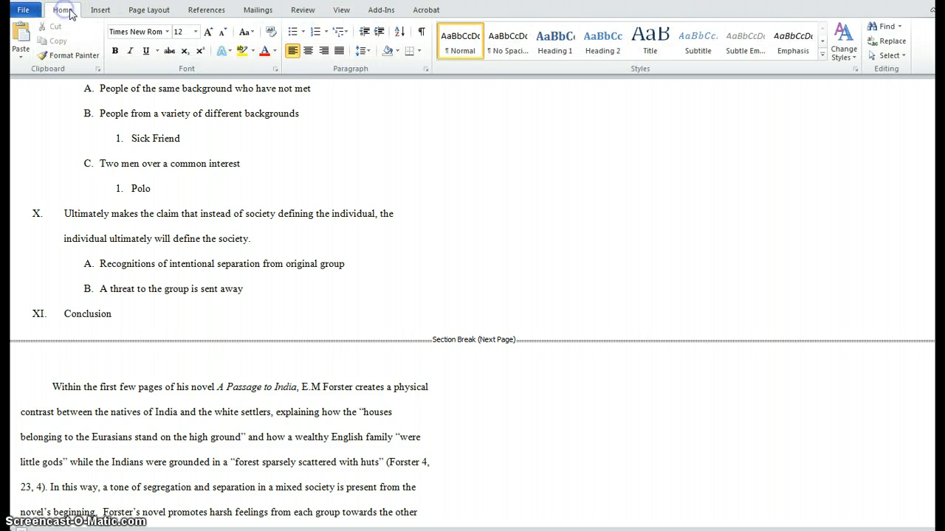
left_click(422, 32)
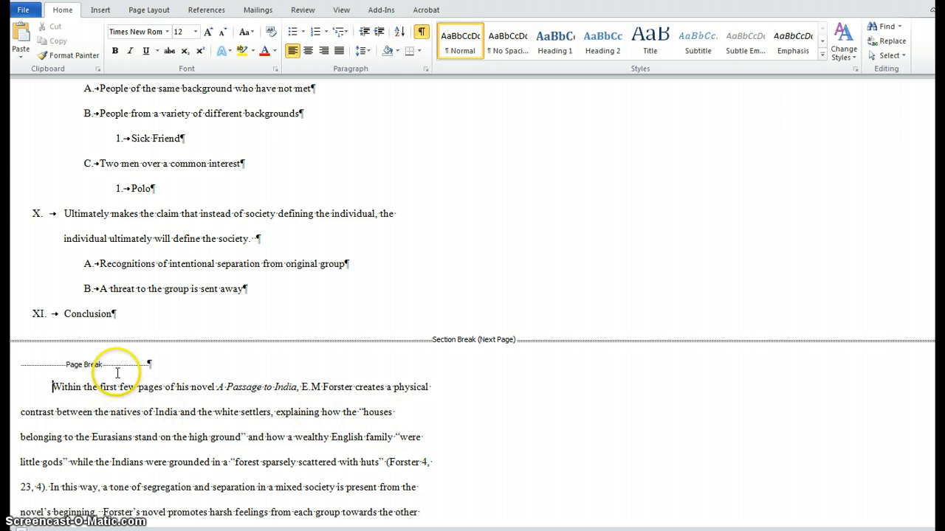
Delete the extra page break below the section break and indent the first line of the essay's opening paragraph.
left_click(157, 365)
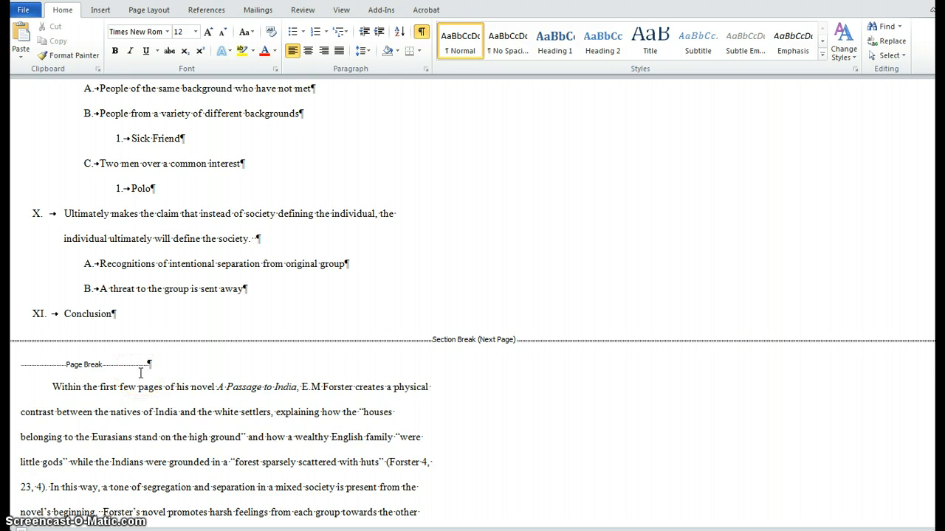
key("Delete")
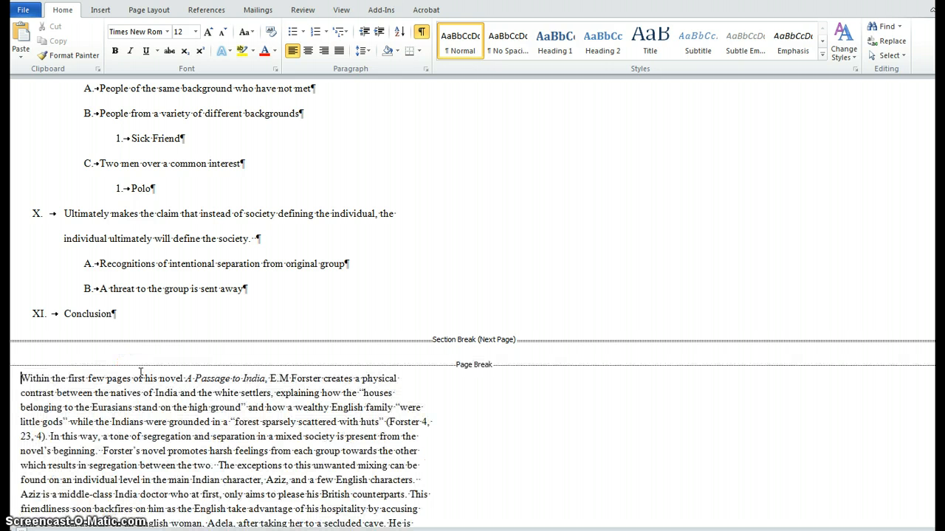
left_click(119, 358)
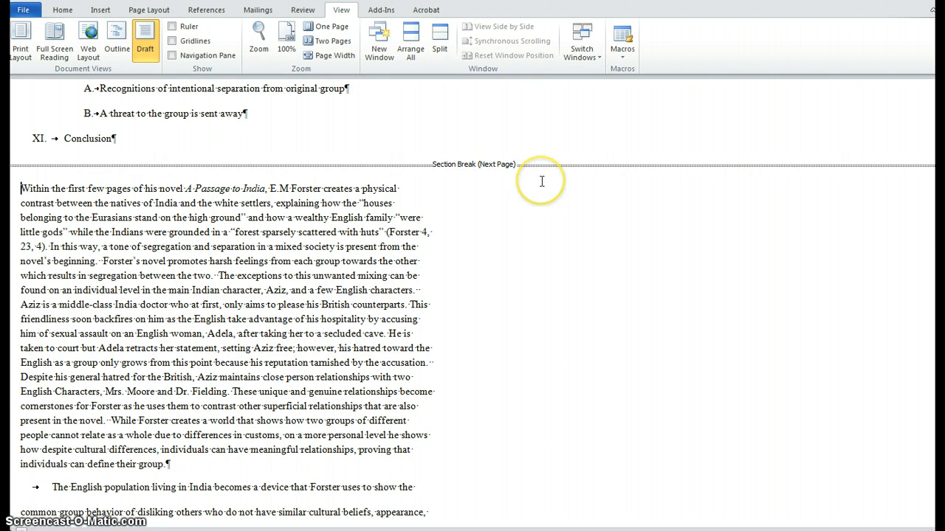
key("Tab")
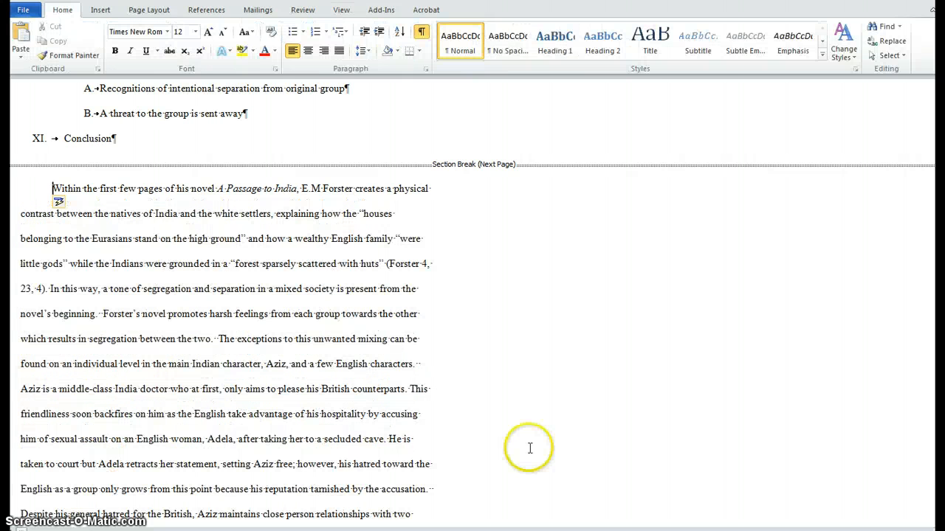
Hide the formatting symbols and return the document to Print Layout view.
scroll(566, 371, "up", 3)
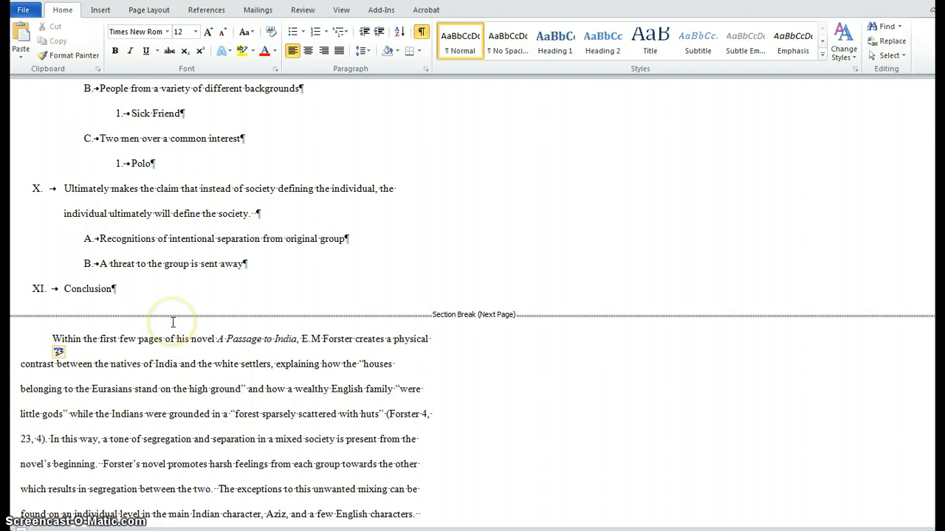
left_click(116, 289)
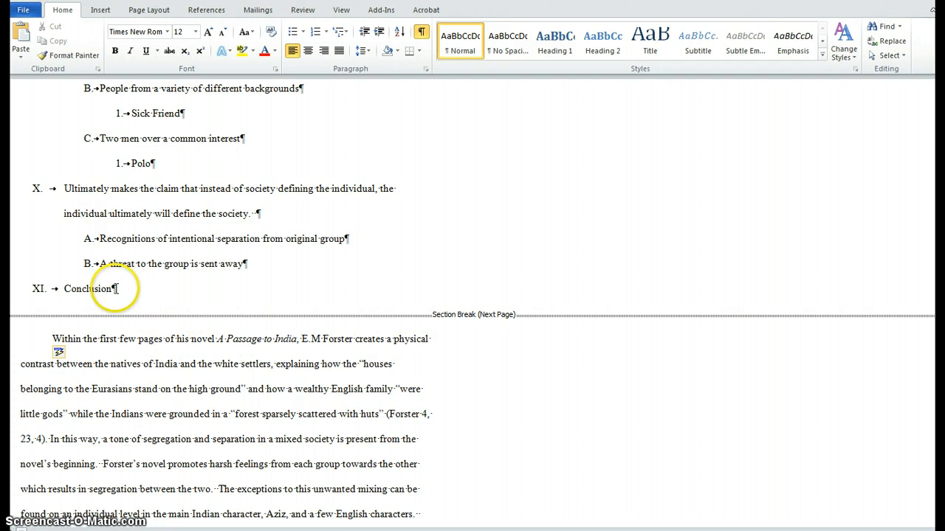
left_click(421, 32)
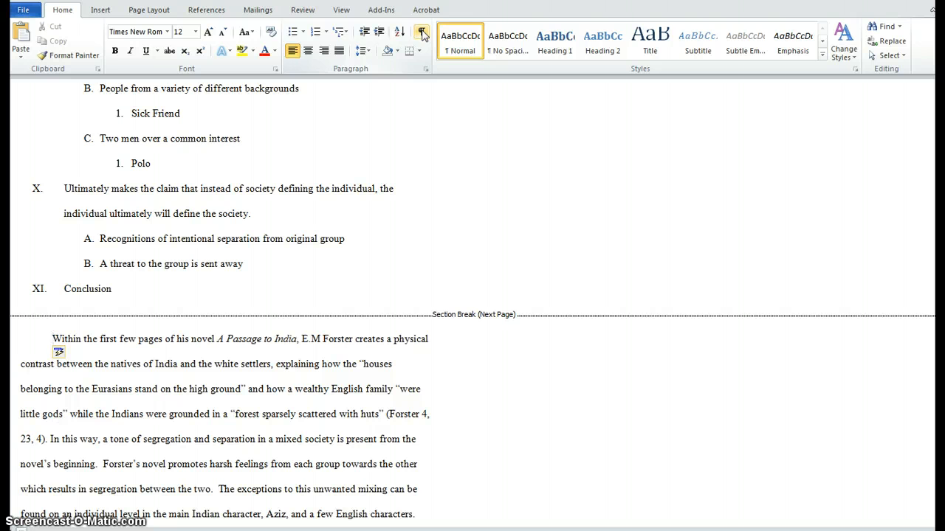
left_click(341, 10)
left_click(21, 40)
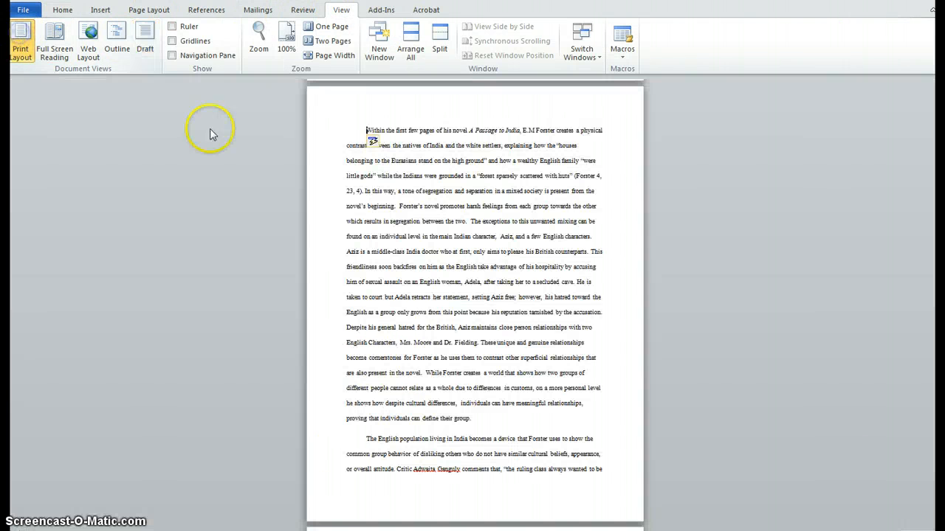
Open the header on the outline's first page and insert a top-of-page number in the Plain Number 3 style.
scroll(625, 308, "up", 3)
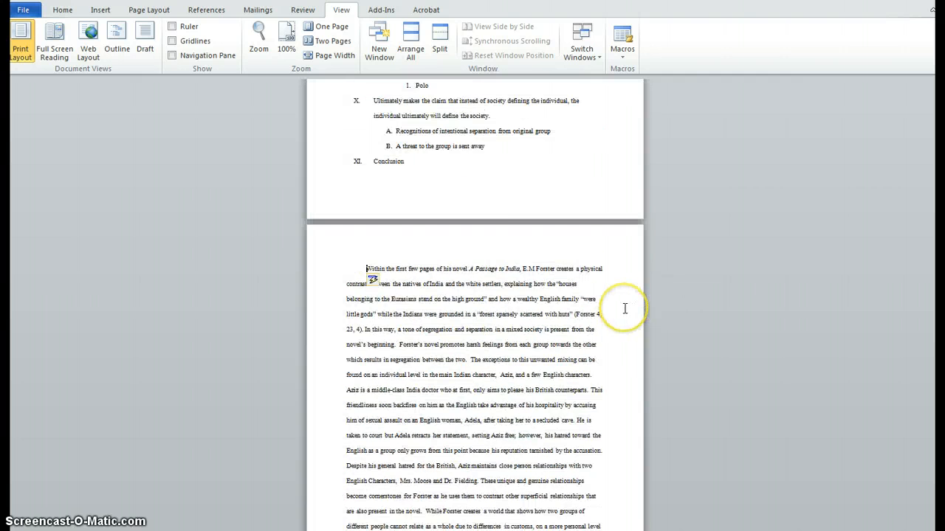
scroll(624, 308, "up", 5)
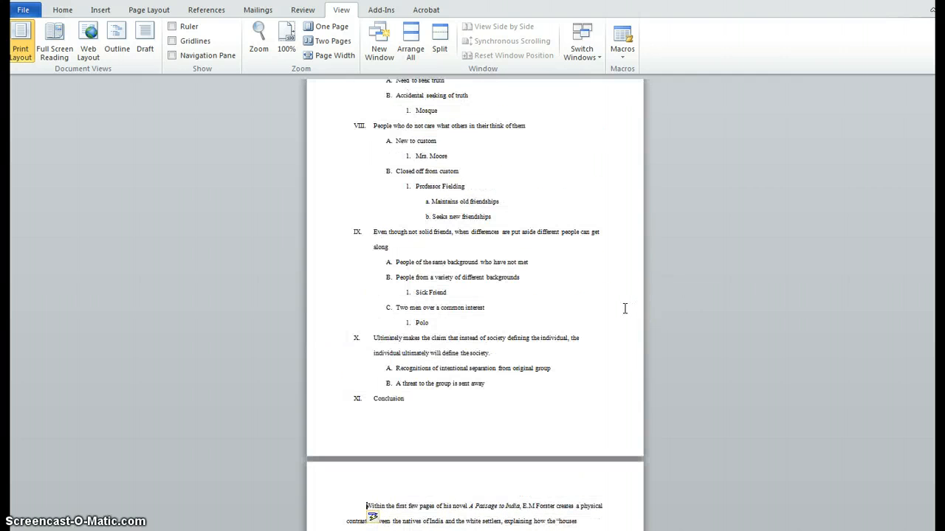
scroll(624, 308, "up", 5)
scroll(625, 308, "up", 6)
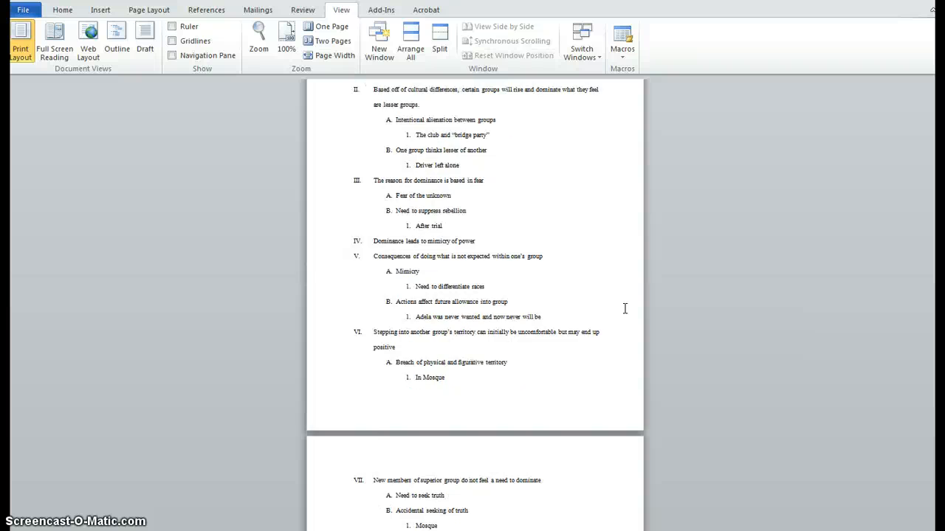
scroll(624, 308, "up", 4)
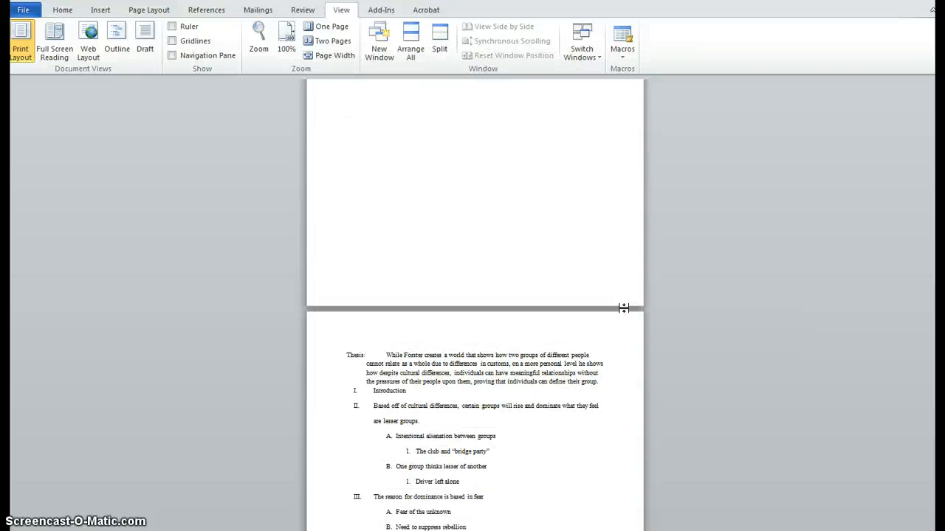
left_click(611, 319)
left_click(610, 332)
double_click(600, 332)
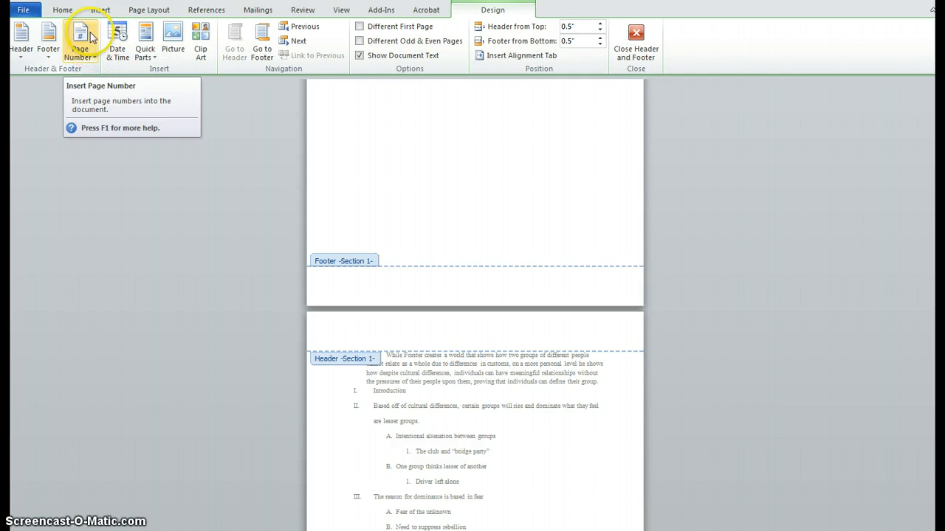
left_click(94, 57)
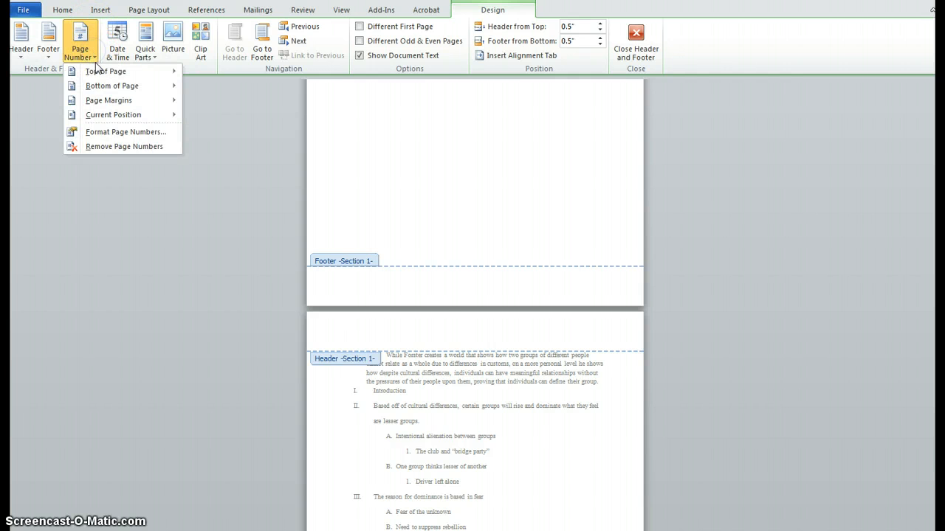
mouse_move(100, 71)
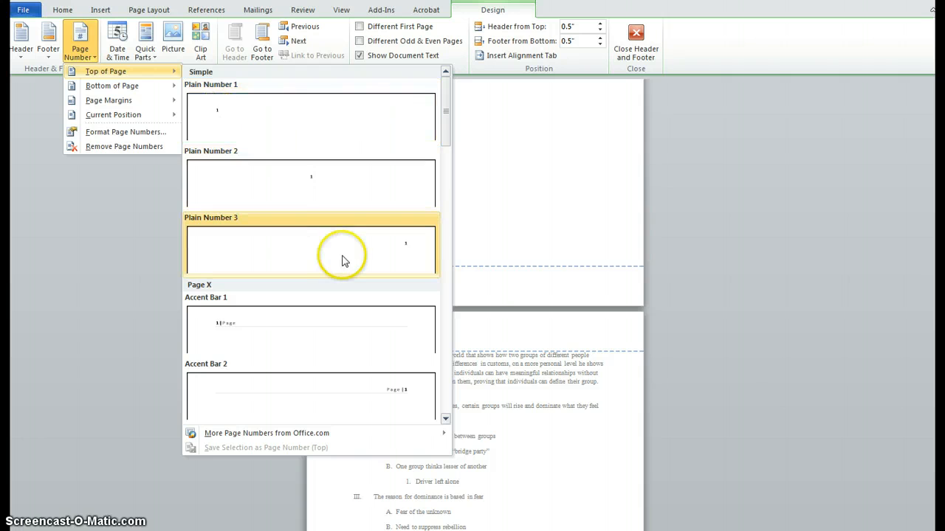
left_click(351, 257)
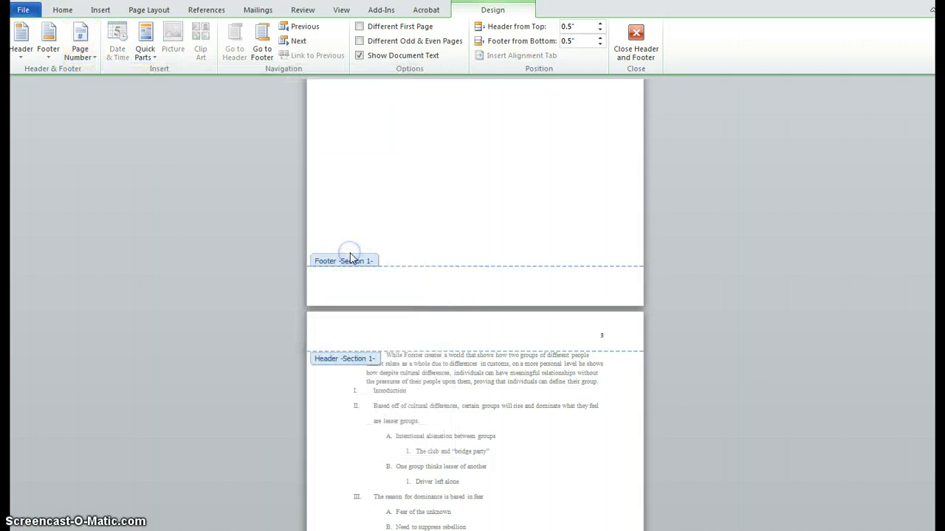
Turn on Different First Page for Section 1 and delete the leftover surname and page number from the title page header.
scroll(588, 236, "up", 10)
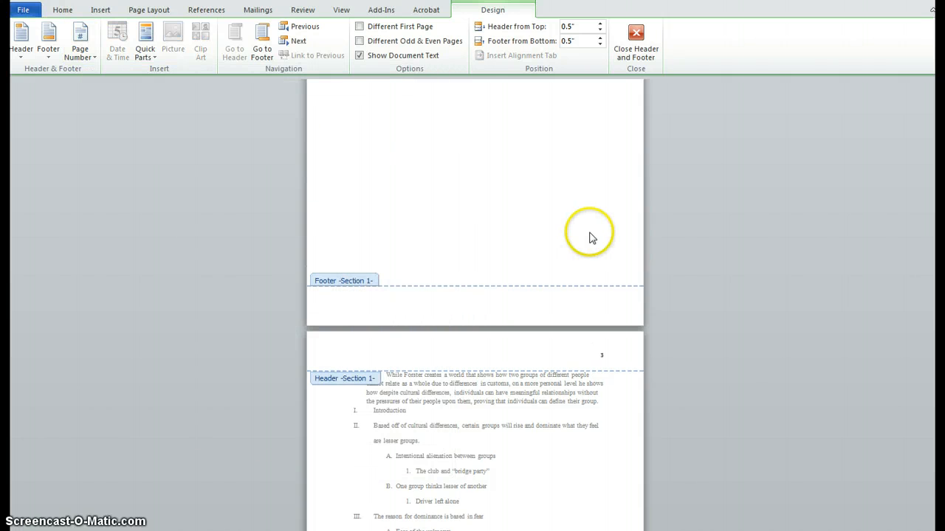
scroll(590, 236, "up", 5)
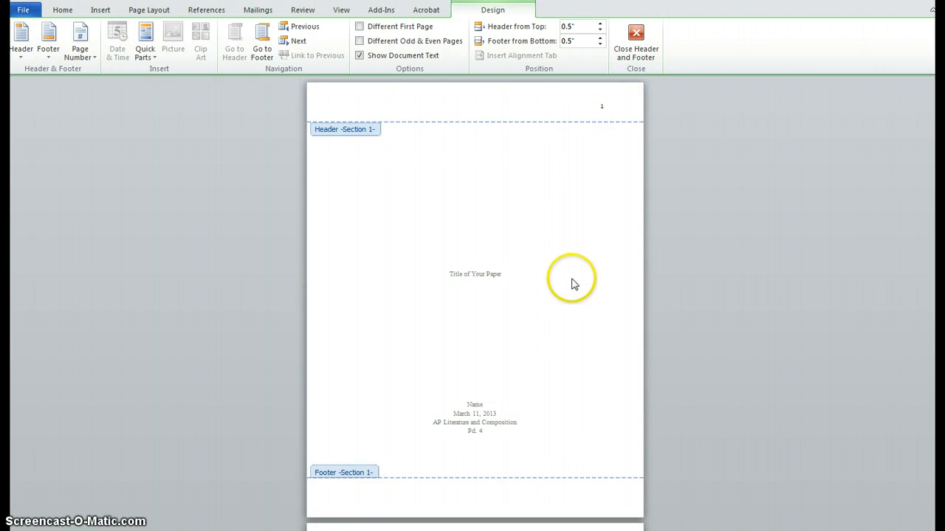
left_click(361, 28)
scroll(629, 125, "up", 10)
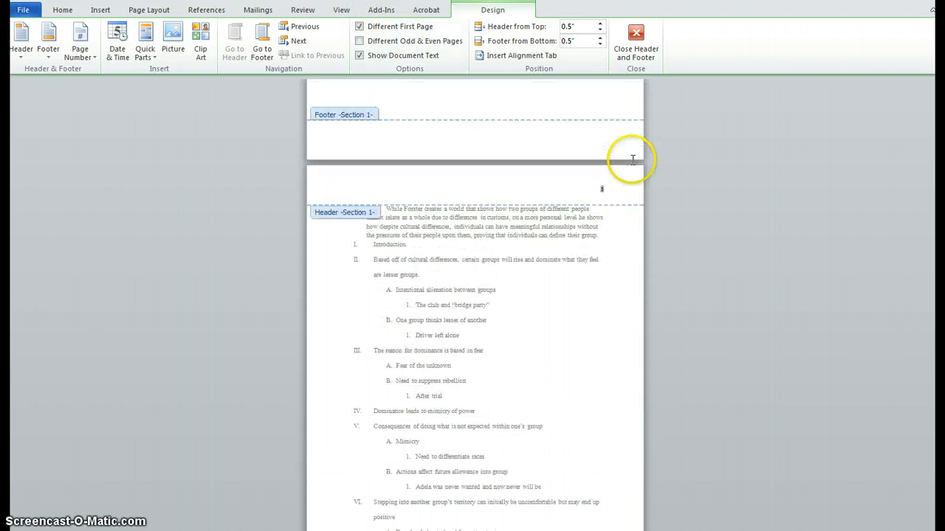
scroll(624, 170, "up", 5)
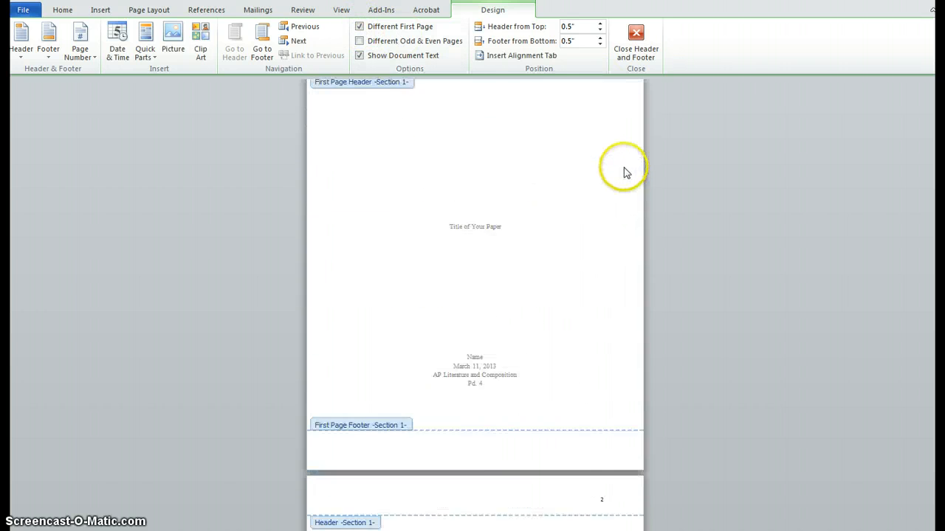
left_click_drag(607, 109, 580, 110)
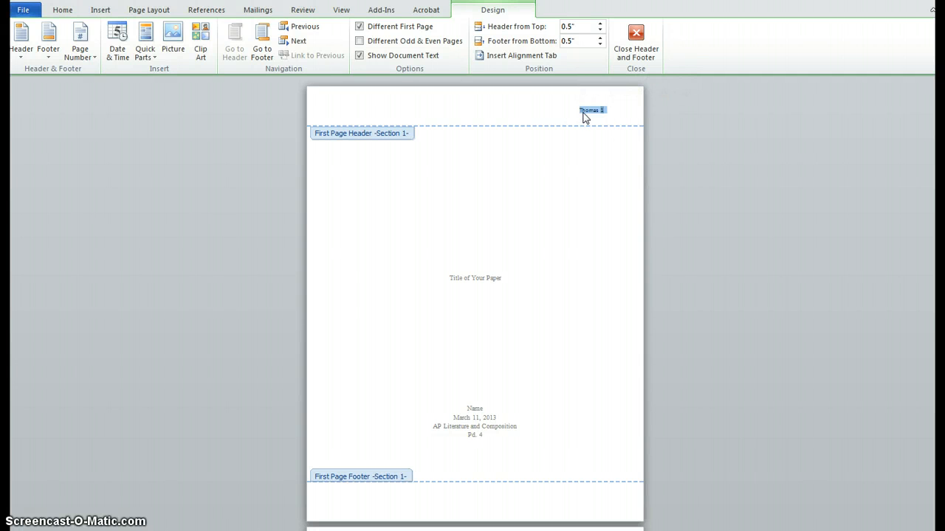
key("Delete")
scroll(613, 317, "down", 5)
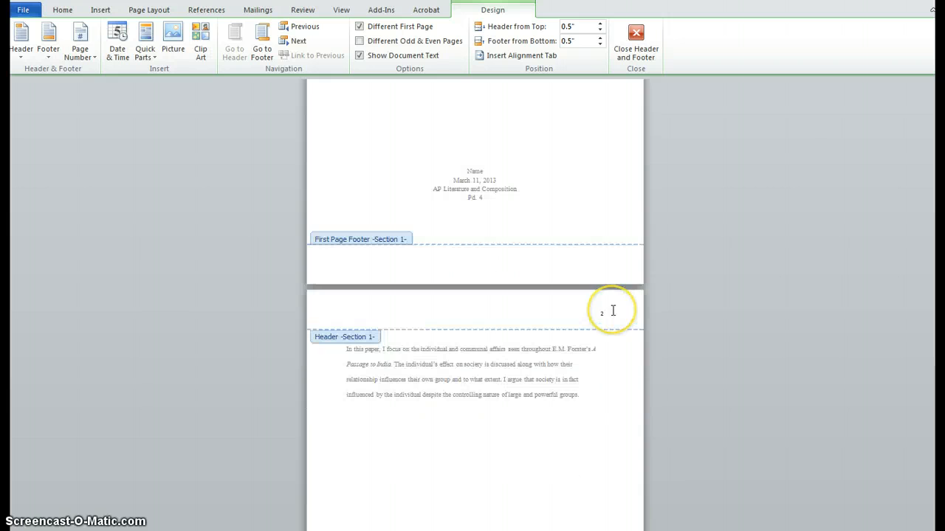
scroll(612, 311, "down", 2)
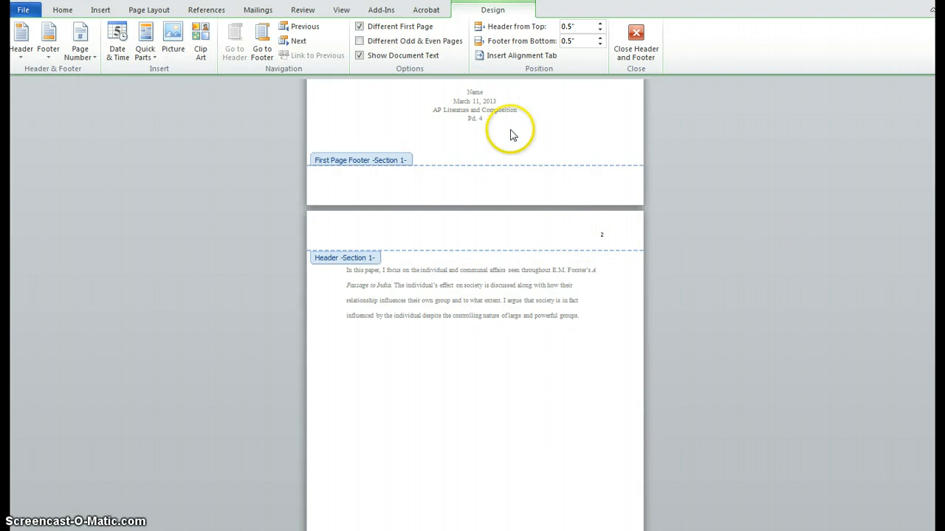
left_click(93, 59)
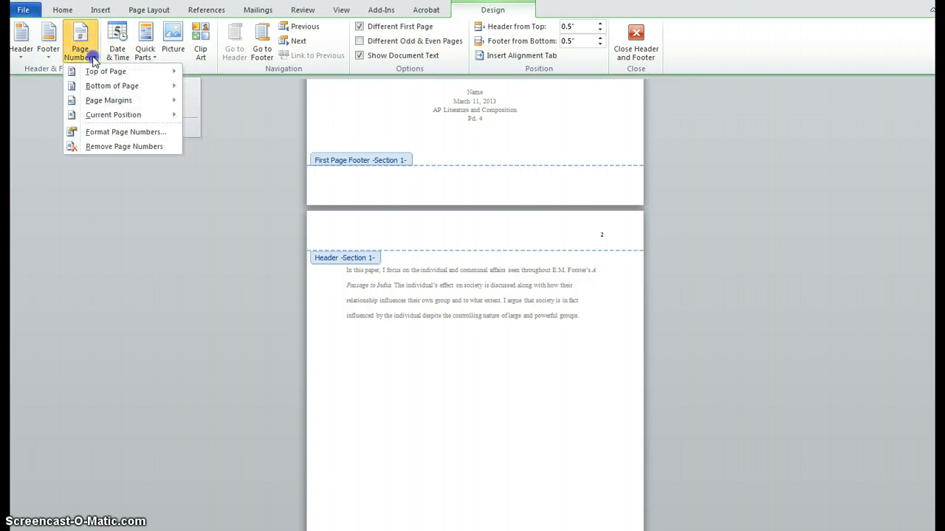
left_click(111, 139)
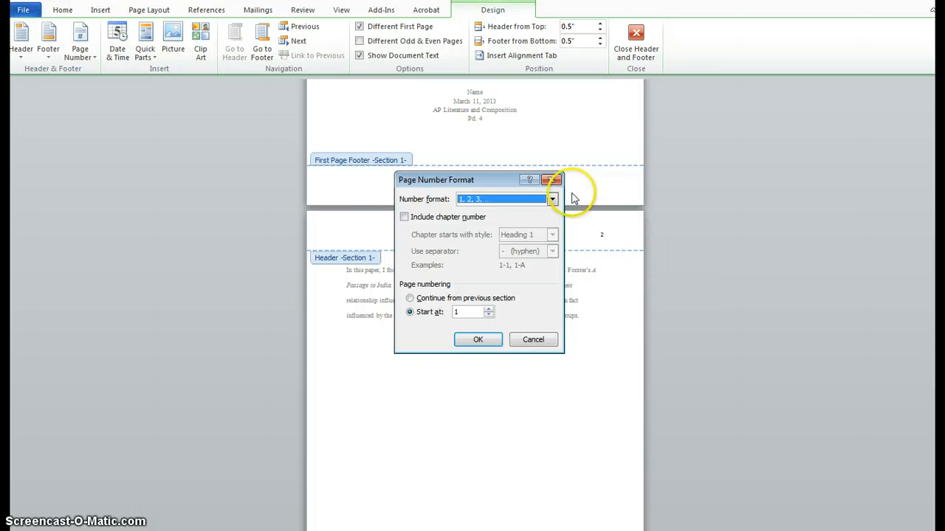
left_click(551, 180)
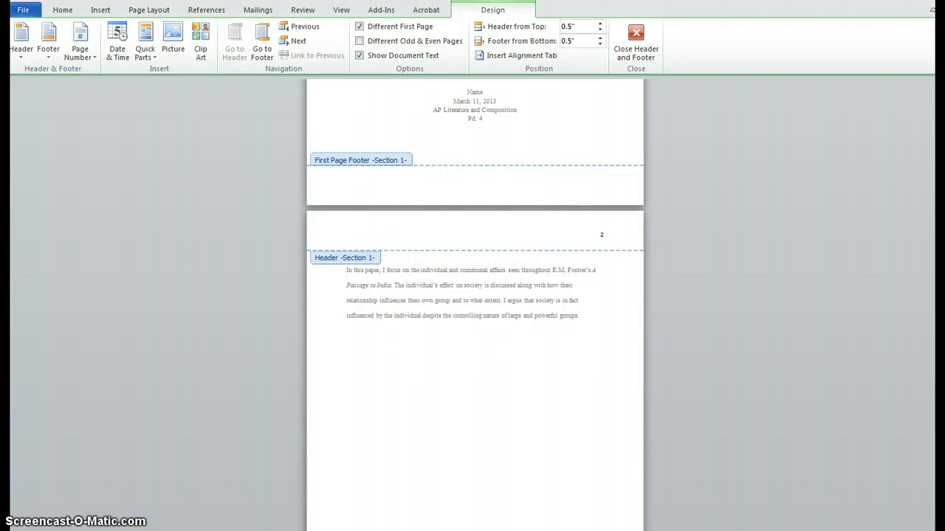
Replace the page number in the Section 1 header on the abstract page with the text "Last Name".
scroll(495, 433, "up", 3)
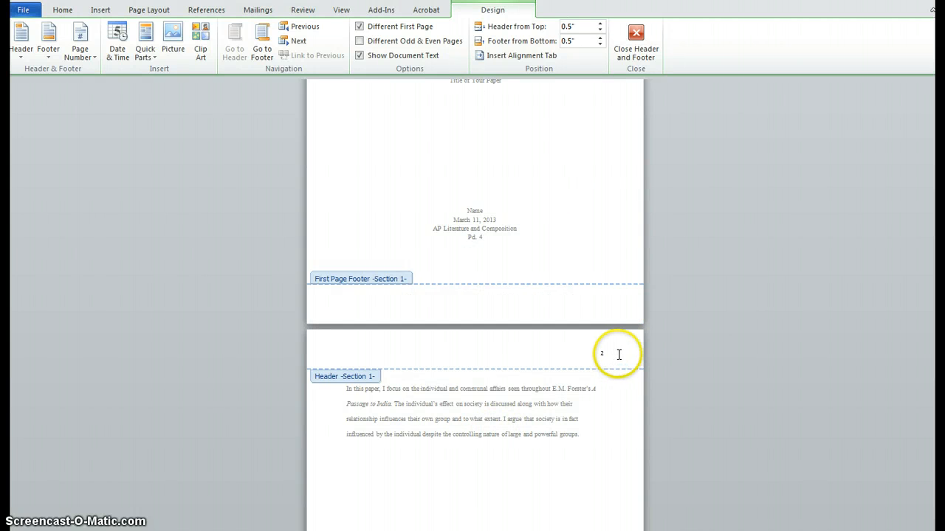
double_click(610, 353)
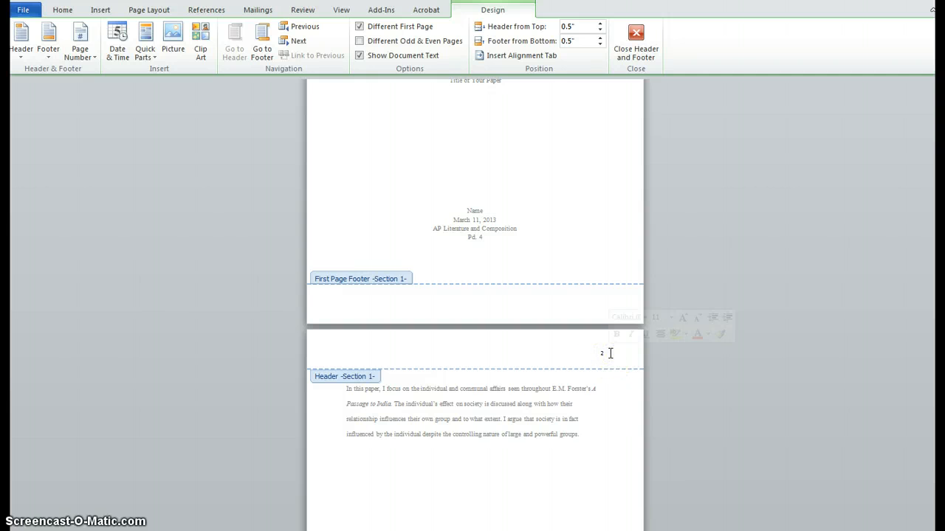
left_click(601, 353)
double_click(600, 353)
double_click(594, 353)
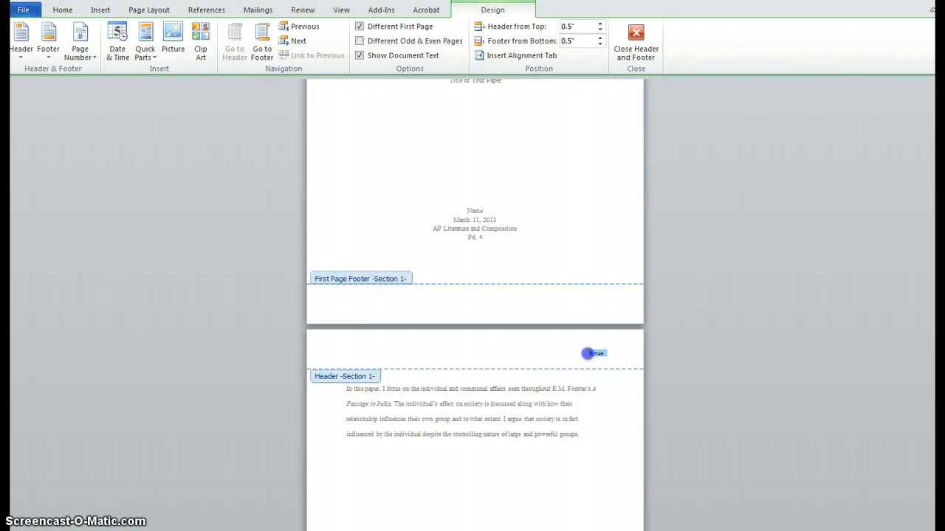
type("2")
left_click_drag(610, 351, 592, 358)
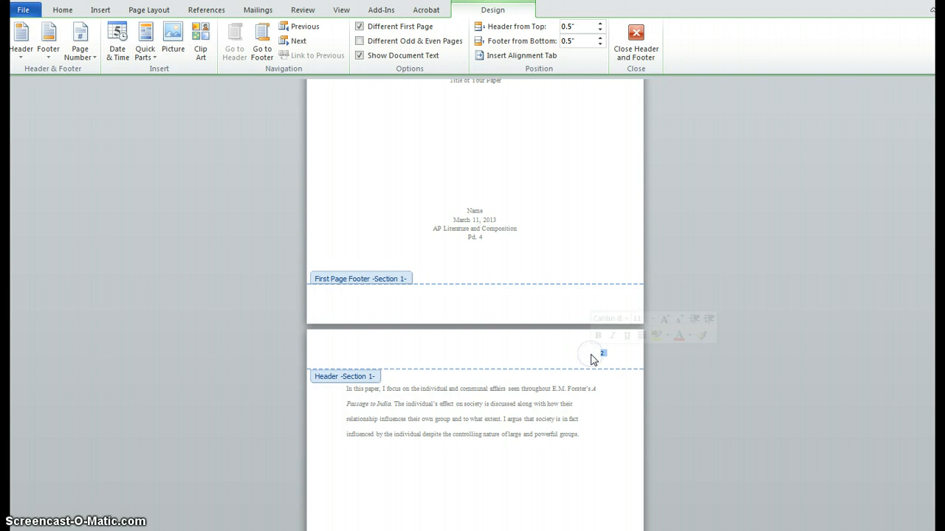
key("Delete")
type("Last Name")
left_click(579, 434)
Unlink the Section 2 header on the essay's first page from the previous section's header.
scroll(581, 436, "down", 10)
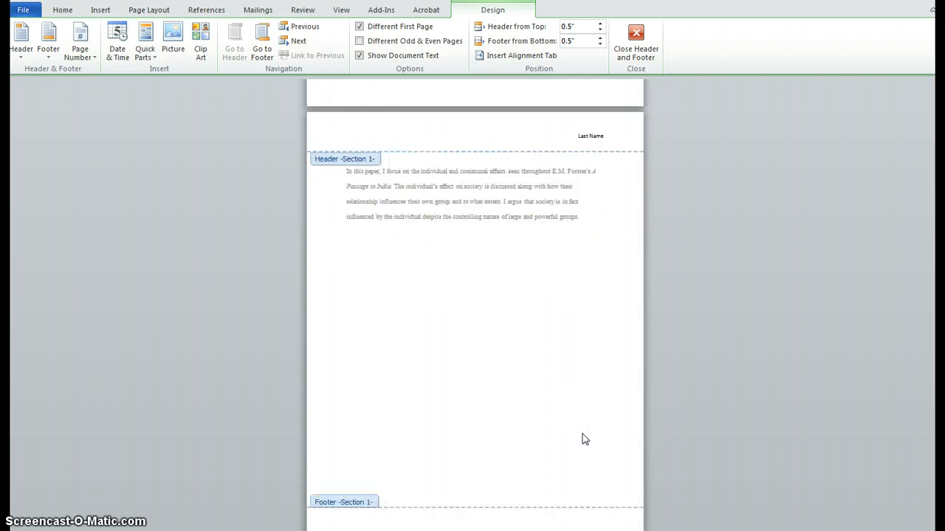
scroll(583, 439, "down", 18)
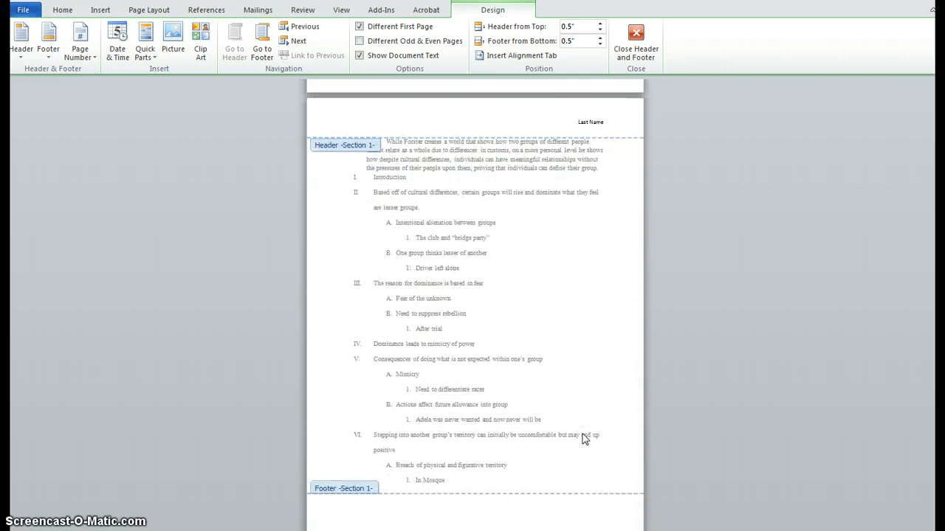
scroll(585, 438, "down", 20)
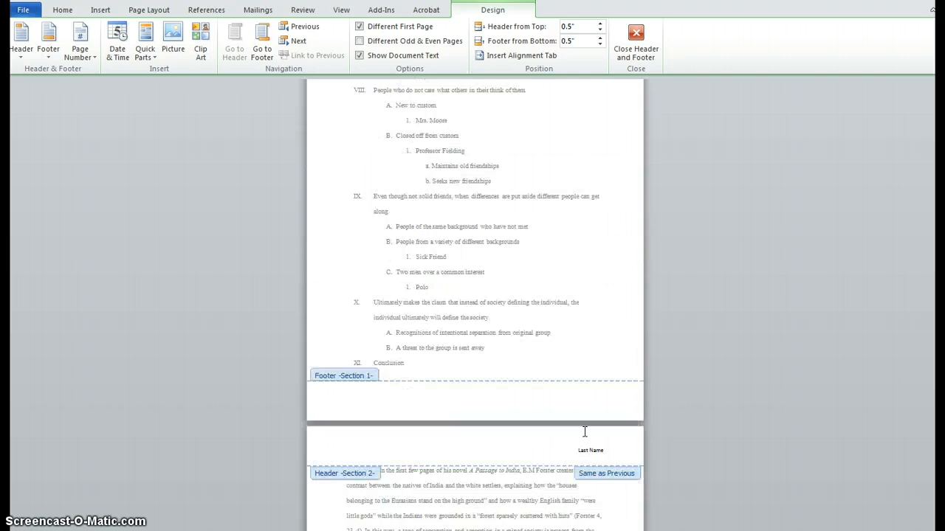
scroll(585, 432, "down", 2)
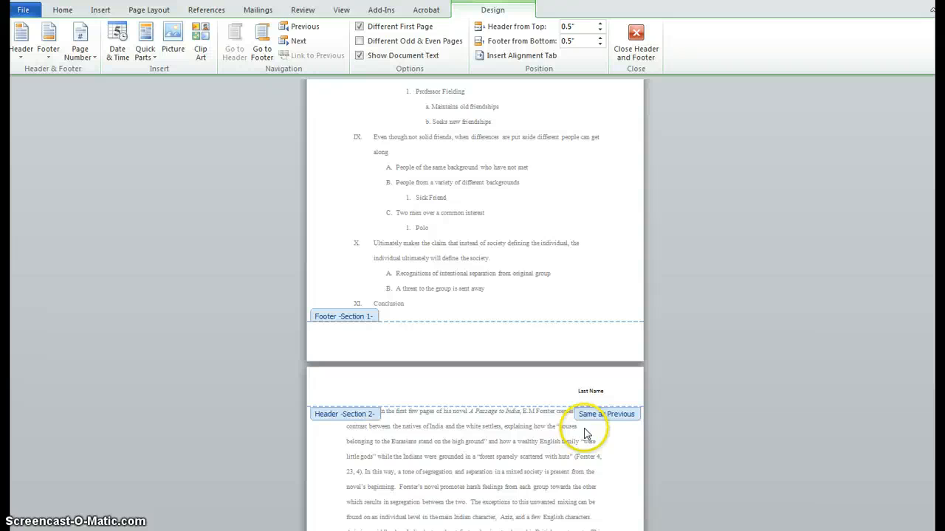
left_click(604, 391)
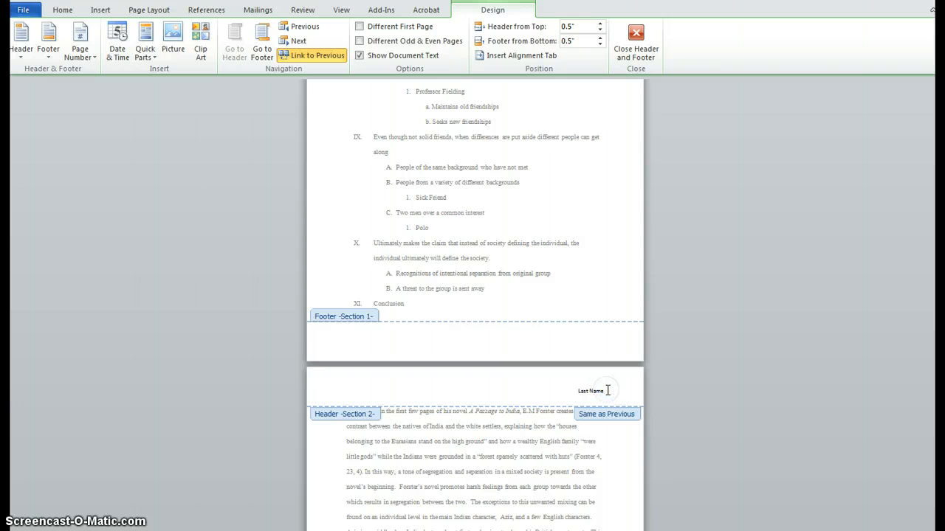
left_click(311, 62)
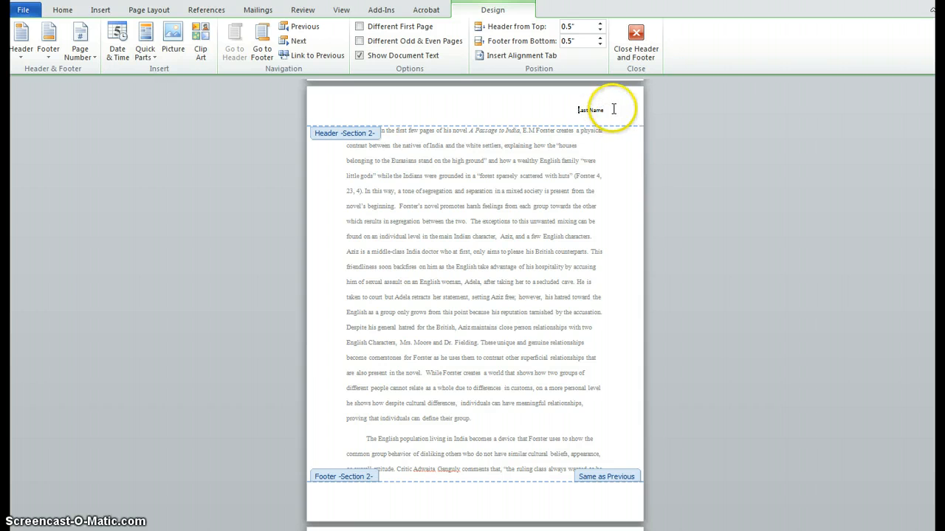
Insert a top-of-page number in the Plain Number 3 style in the Section 2 header and put "Last Name" before it.
left_click(612, 109)
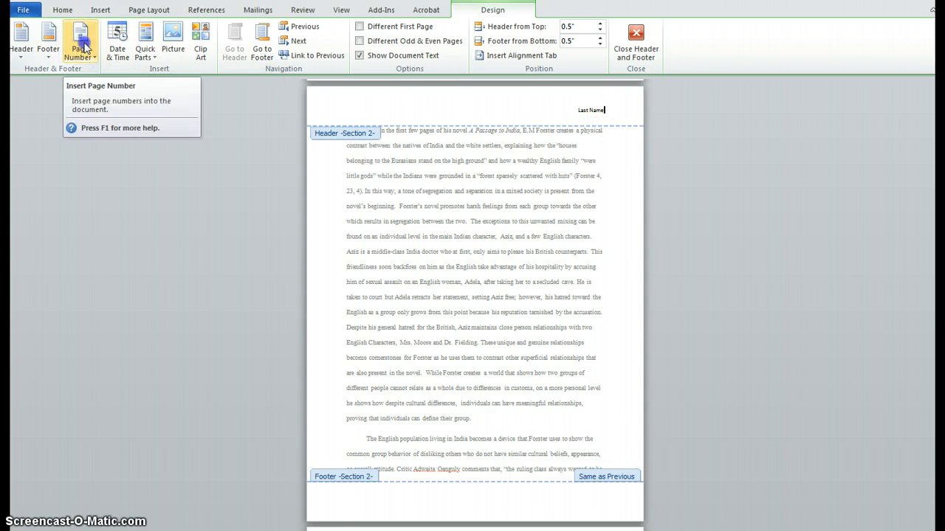
left_click(80, 47)
mouse_move(93, 77)
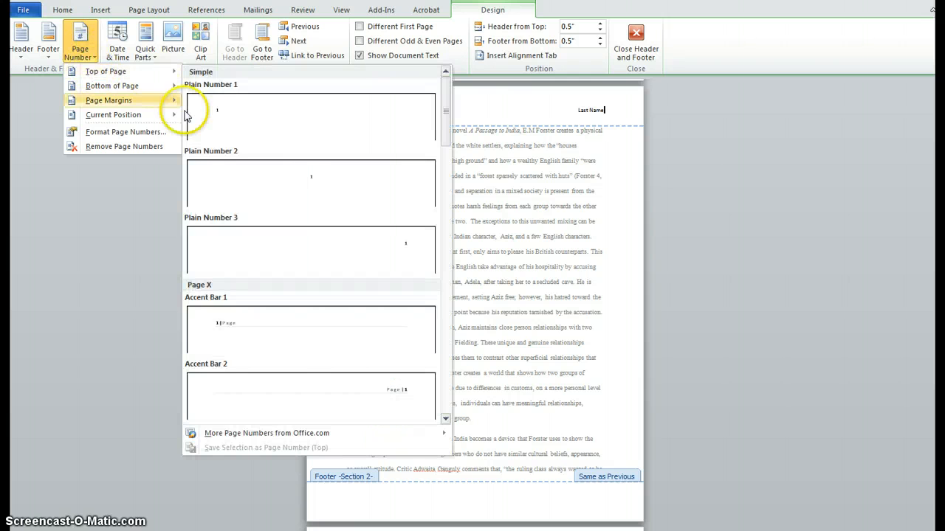
left_click(321, 247)
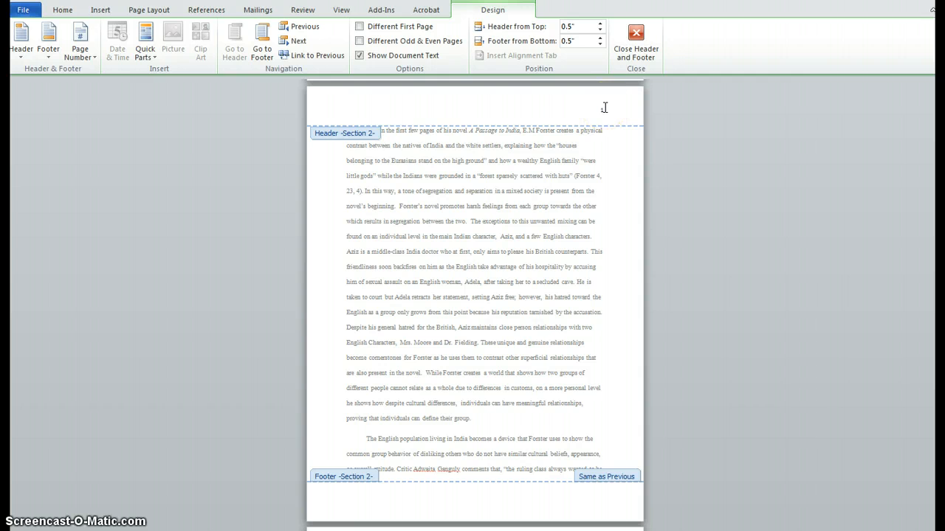
type("Last Name 1")
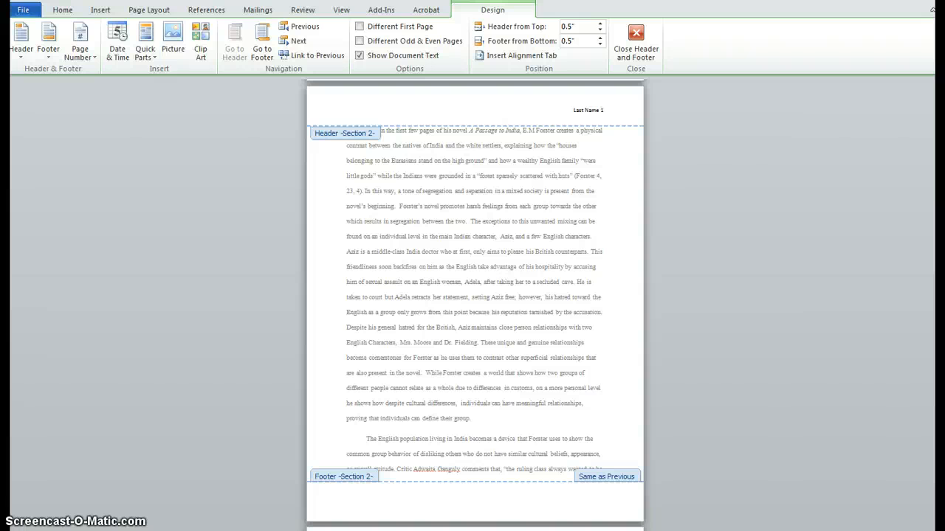
Check the headers on the essay and outline pages and exit header editing.
scroll(568, 279, "down", 4)
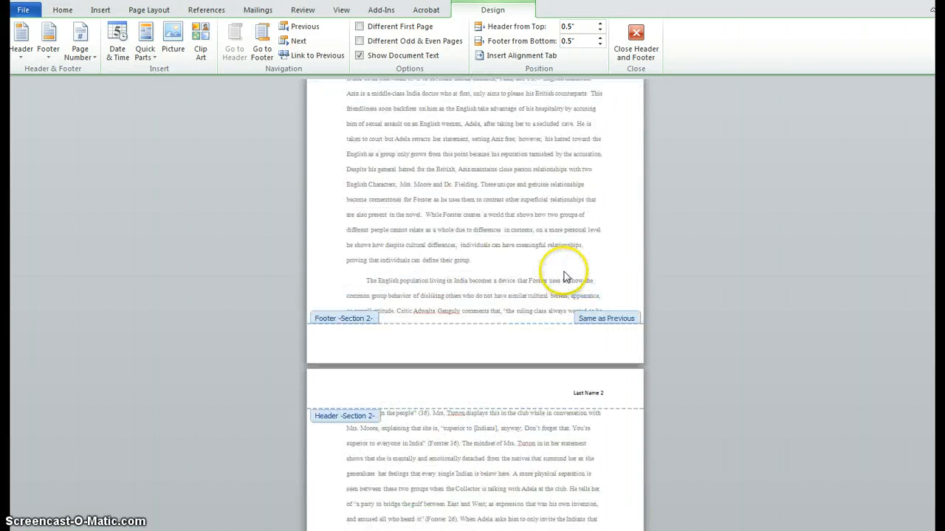
scroll(565, 277, "down", 3)
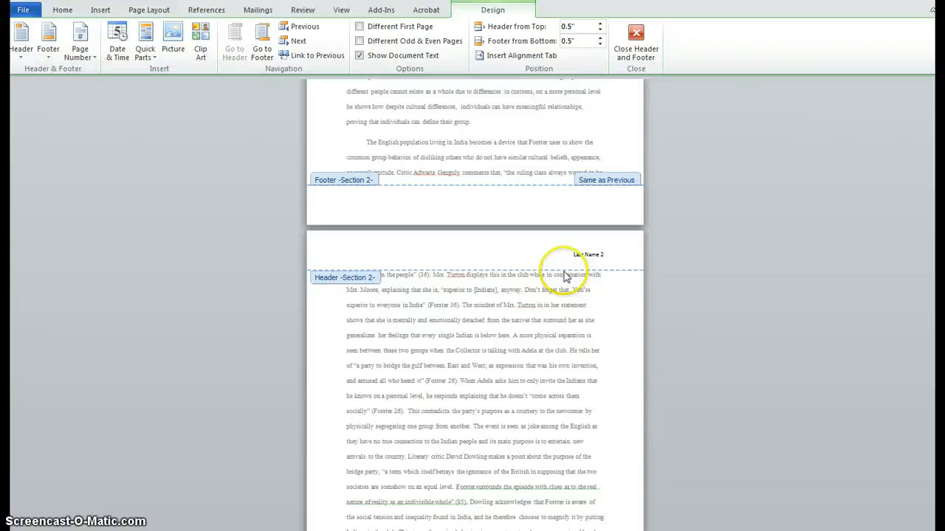
scroll(565, 278, "up", 15)
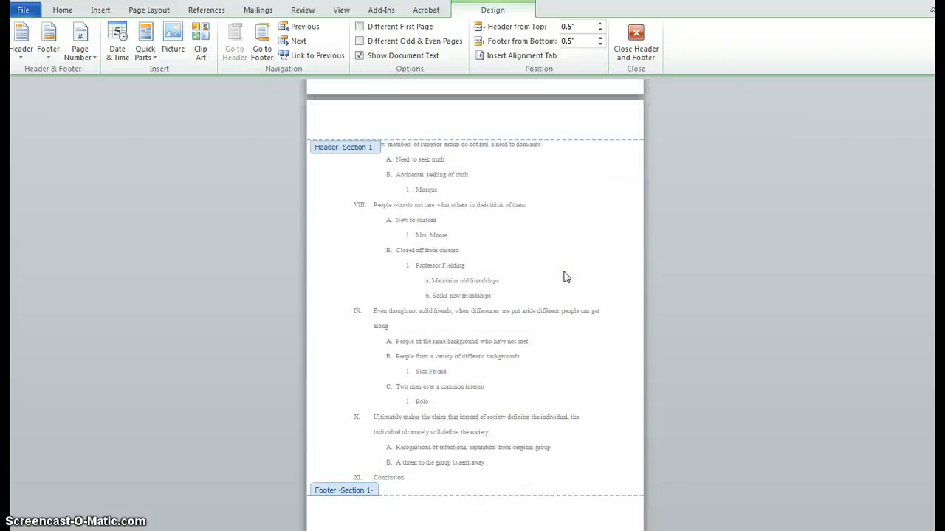
scroll(564, 278, "up", 8)
left_click(432, 246)
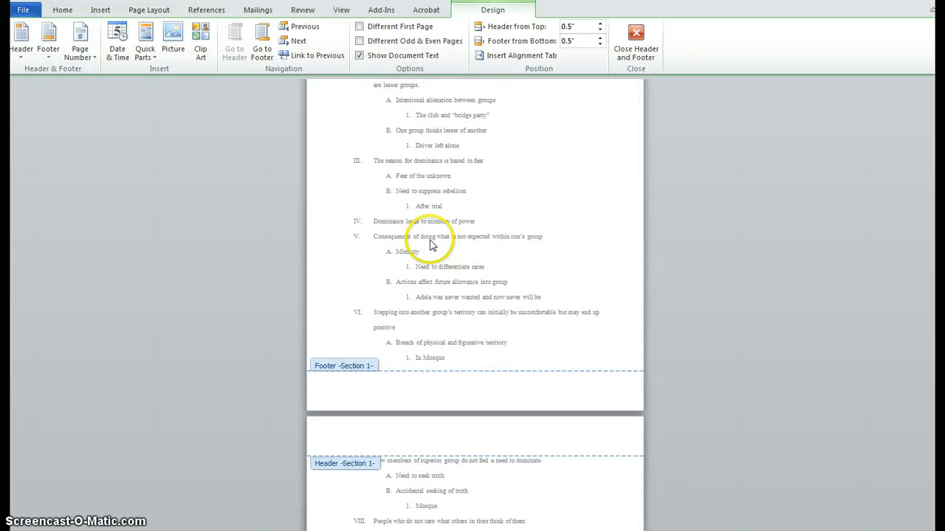
scroll(517, 264, "up", 3)
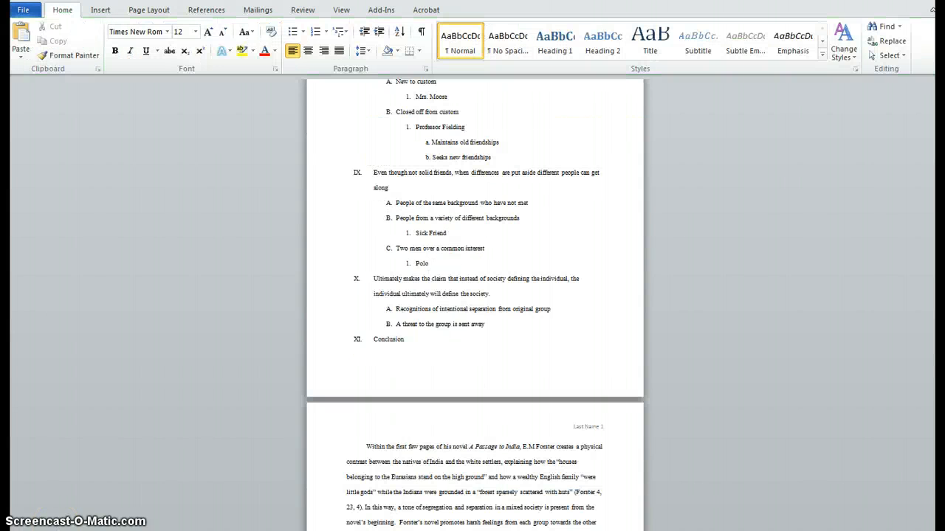
left_click(448, 451)
Examine the finished headers on the essay pages, the outline pages and the title page.
scroll(448, 451, "down", 3)
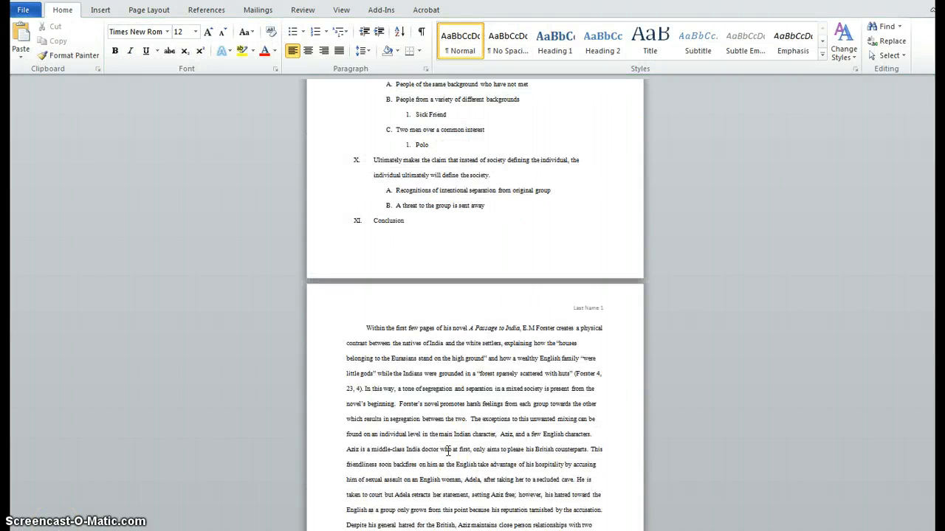
scroll(448, 451, "down", 10)
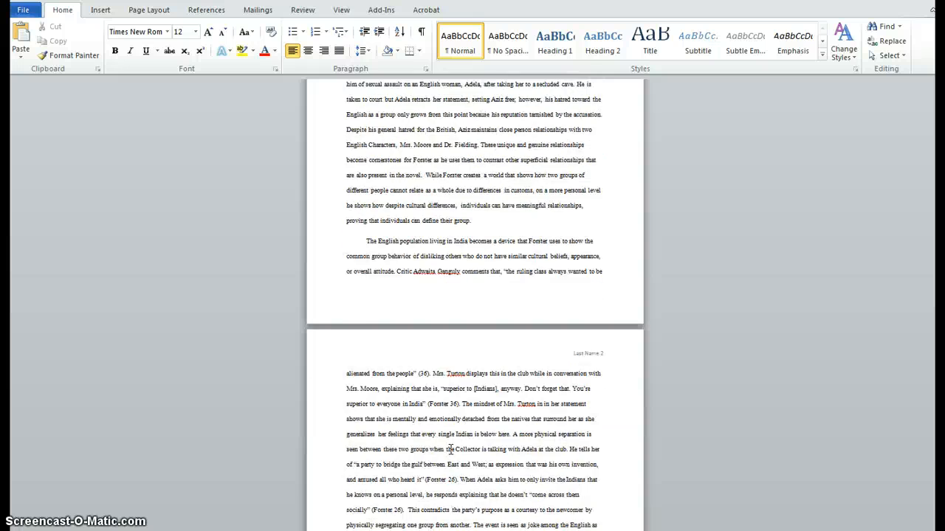
scroll(450, 451, "down", 10)
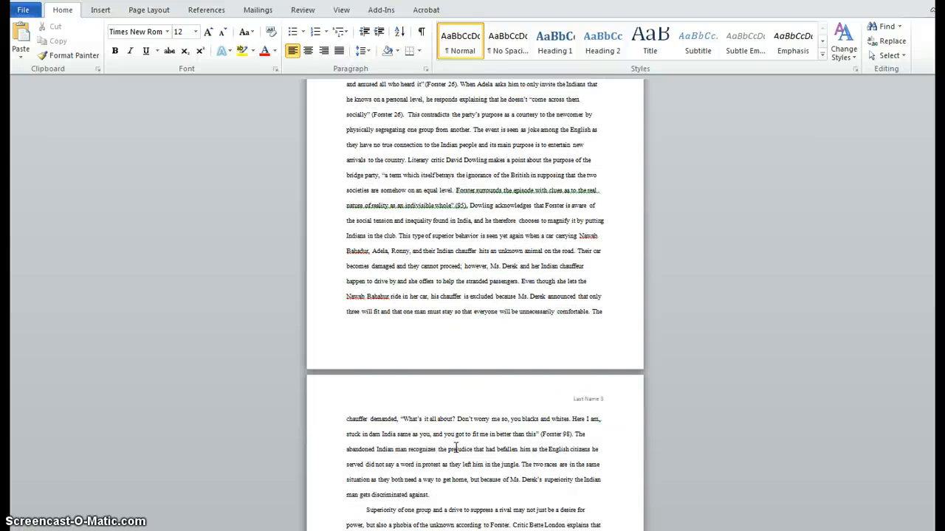
left_click(456, 448)
scroll(456, 448, "up", 3)
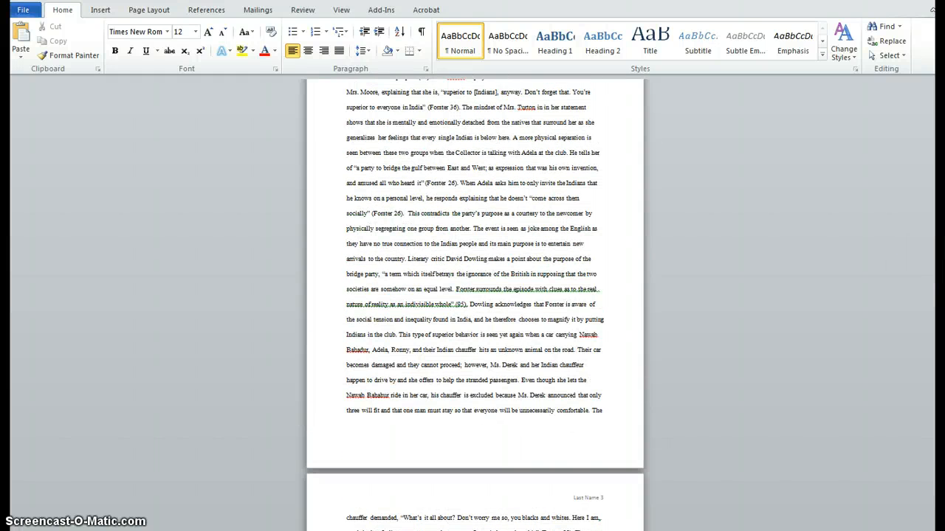
left_click_drag(940, 242, 941, 177)
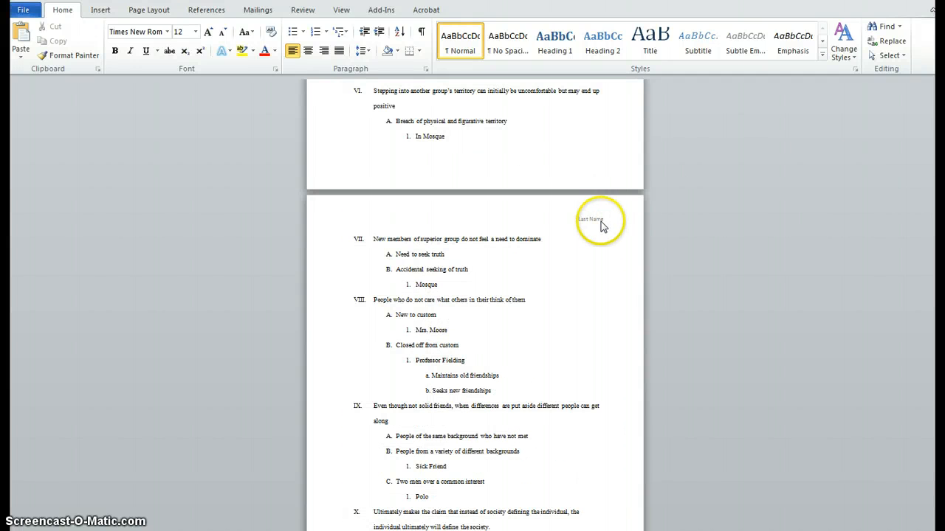
left_click_drag(940, 180, 940, 113)
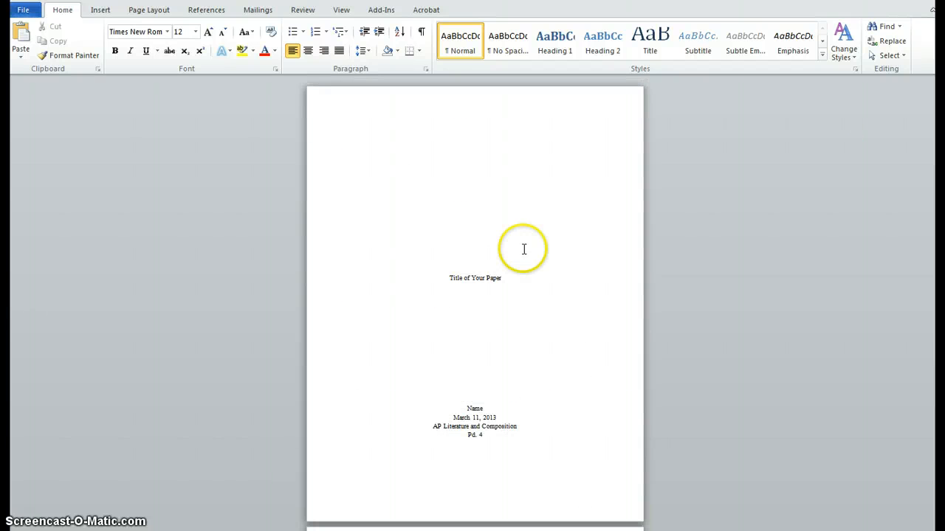
Publish the paper as a PDF named "Indian and British Relations FINAL COPY OF CASEBOOK no name no sections.pdf" and view its title page.
left_click(599, 237)
left_click(26, 13)
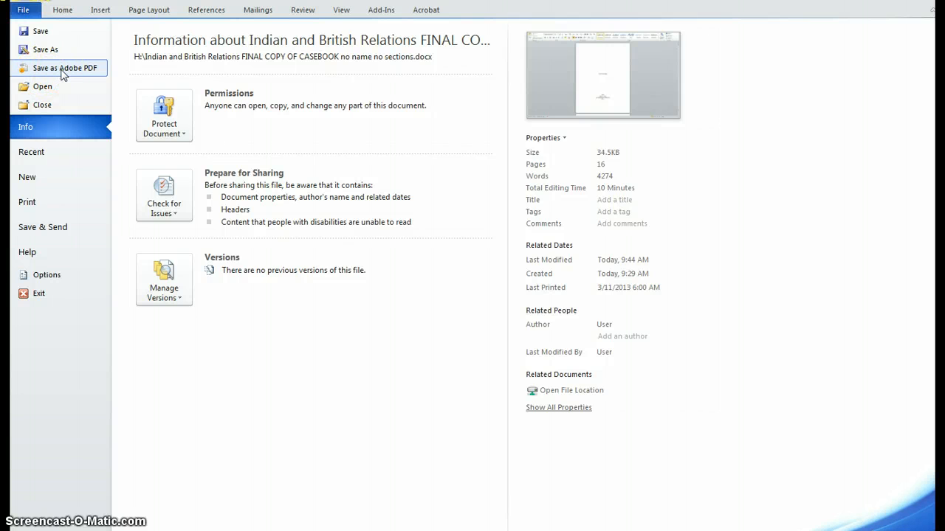
left_click(49, 231)
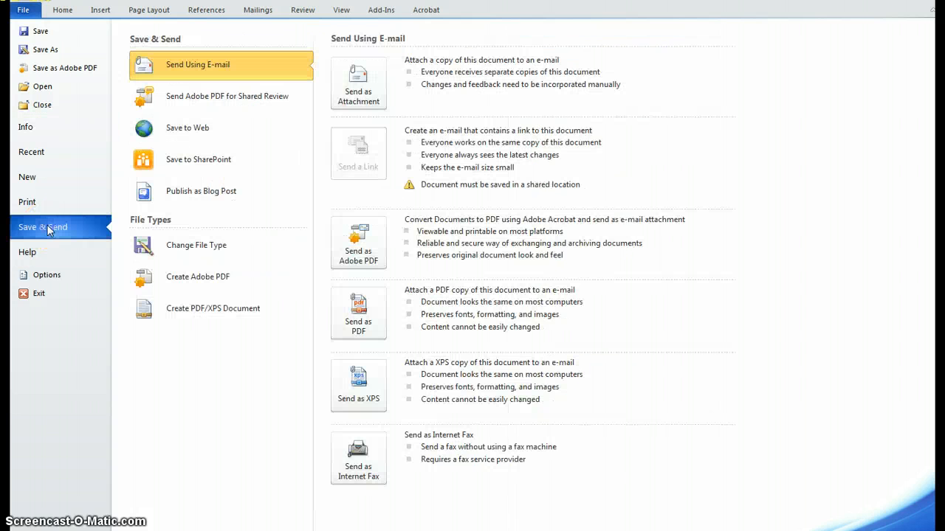
left_click(187, 315)
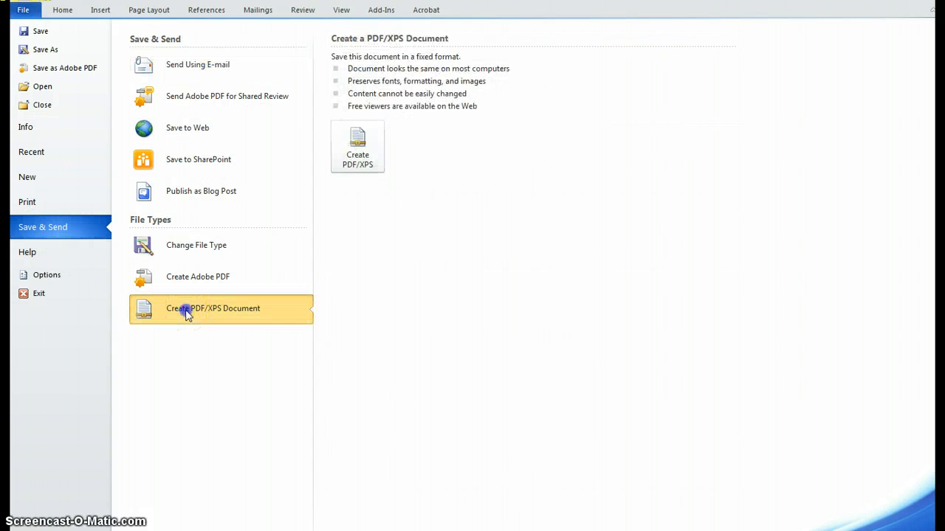
left_click(359, 155)
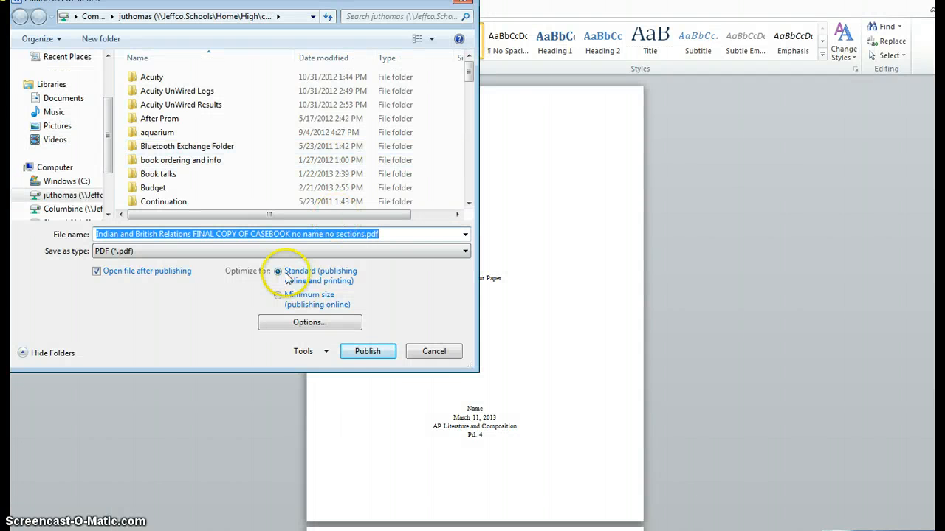
left_click(360, 353)
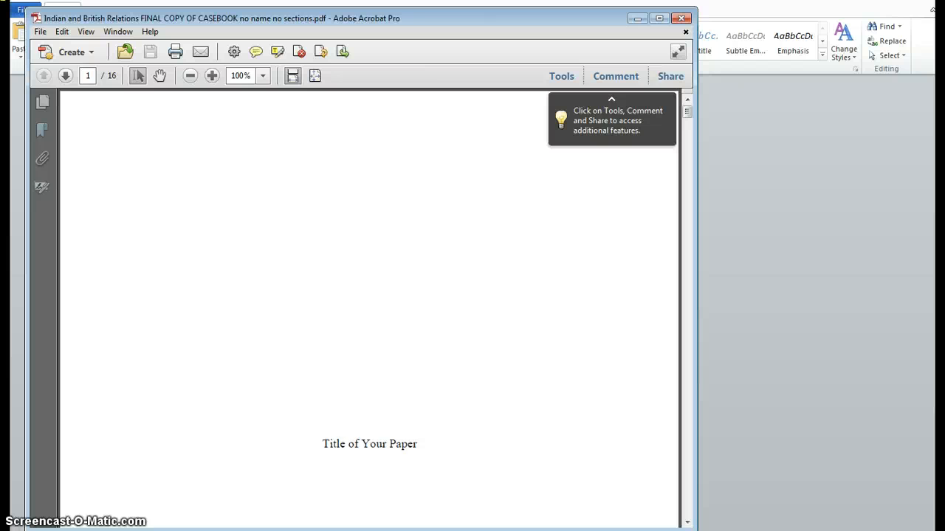
scroll(243, 386, "down", 2)
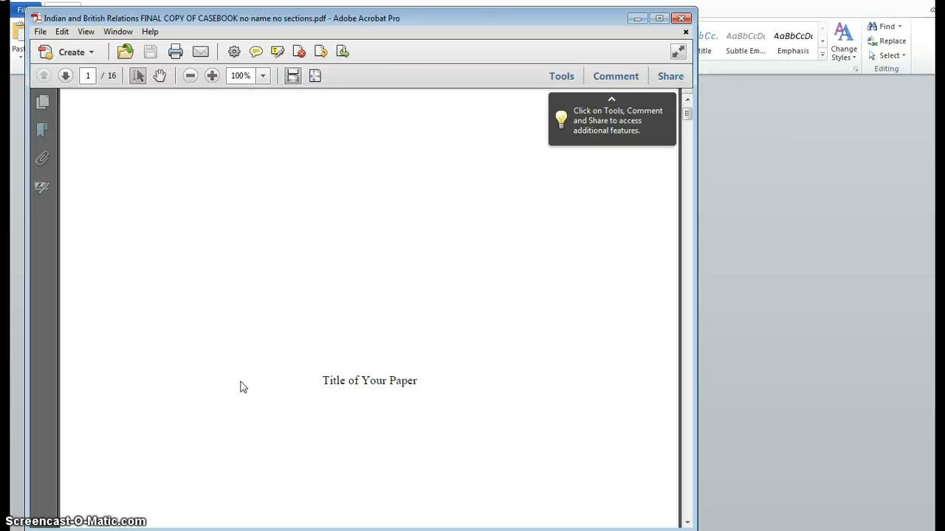